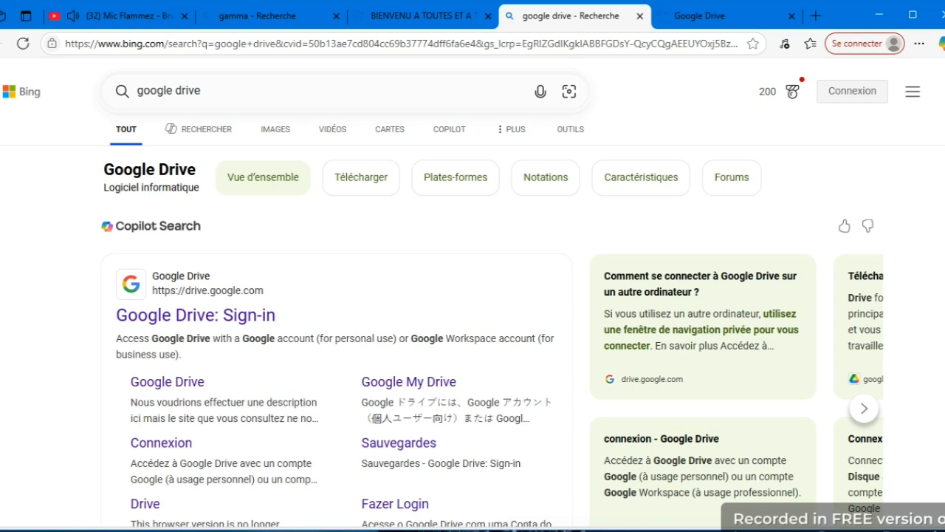
- Open Google Drive from the search results and create a blank Google Forms form
click(792, 19)
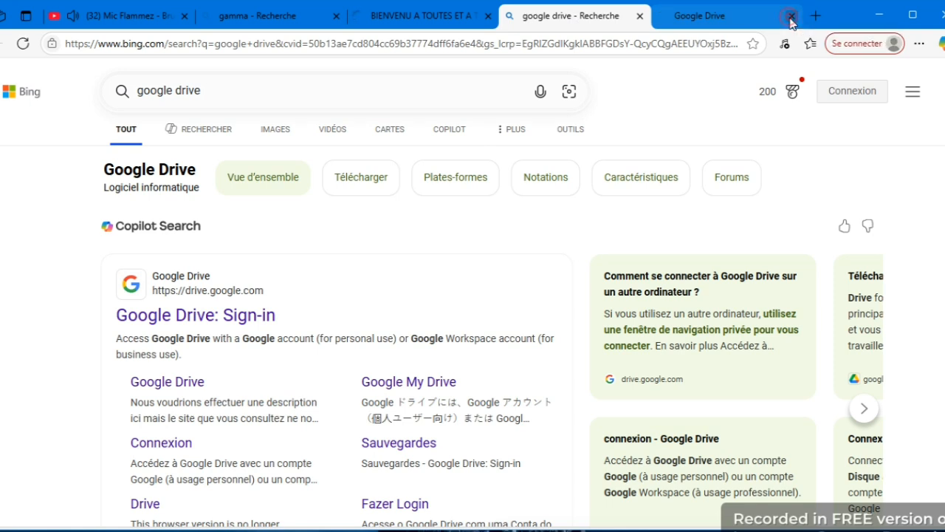
click(227, 317)
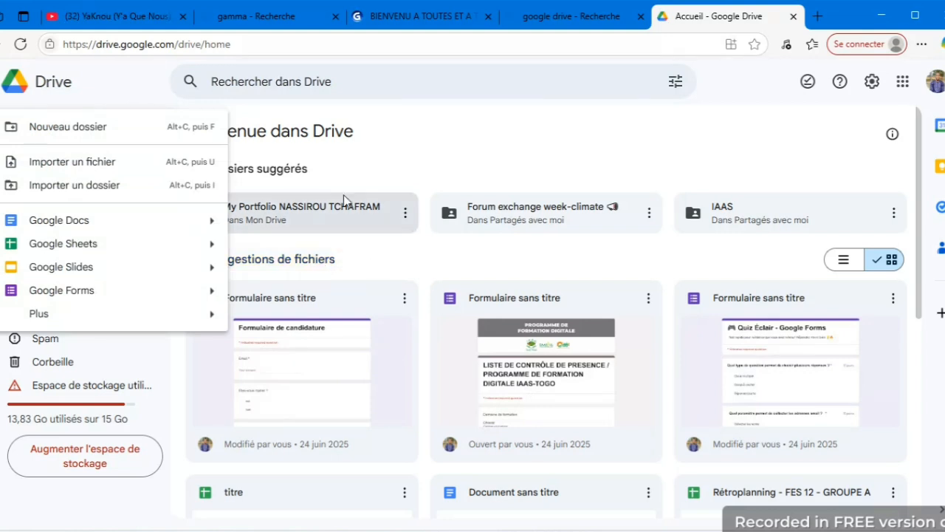
click(396, 123)
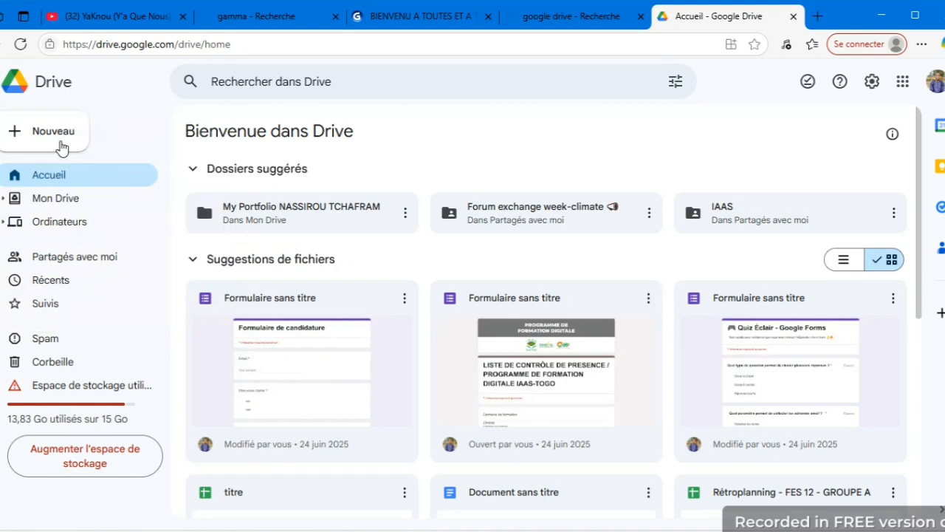
click(61, 146)
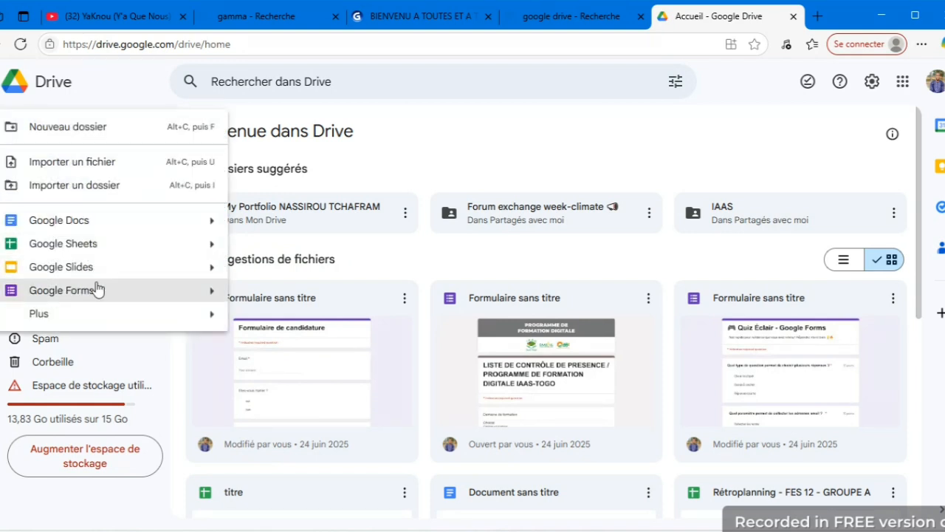
mouse_move(212, 296)
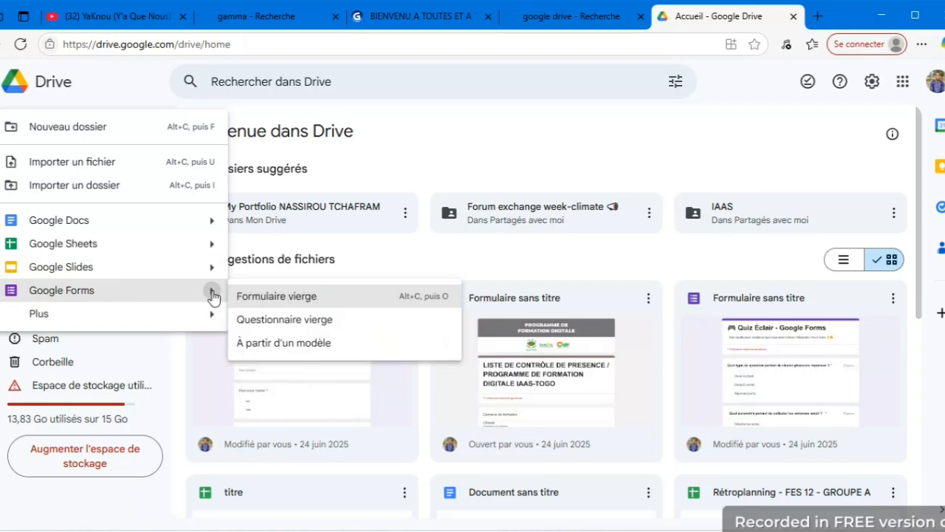
click(251, 297)
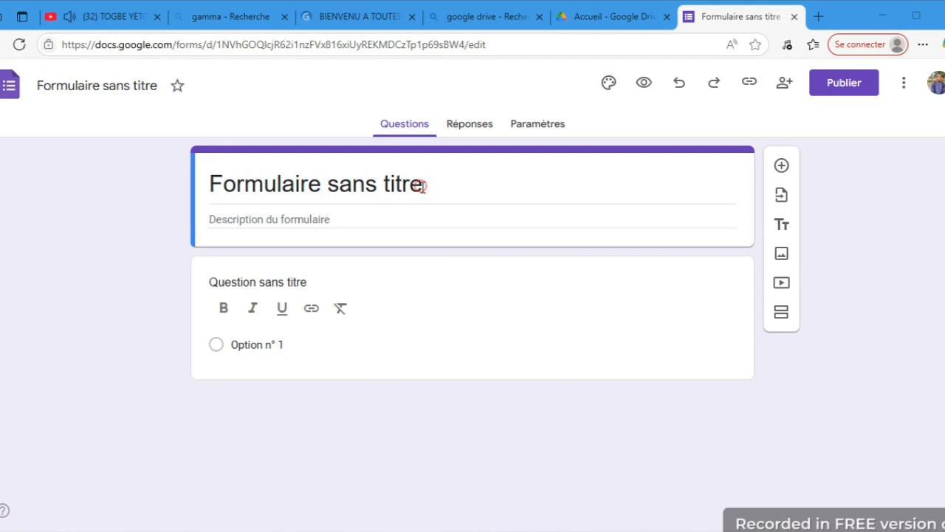
- Replace the form title with "Quiz démo - Testez vos connaissances et découvrez les fonctionnalités de google forms"
click(422, 187)
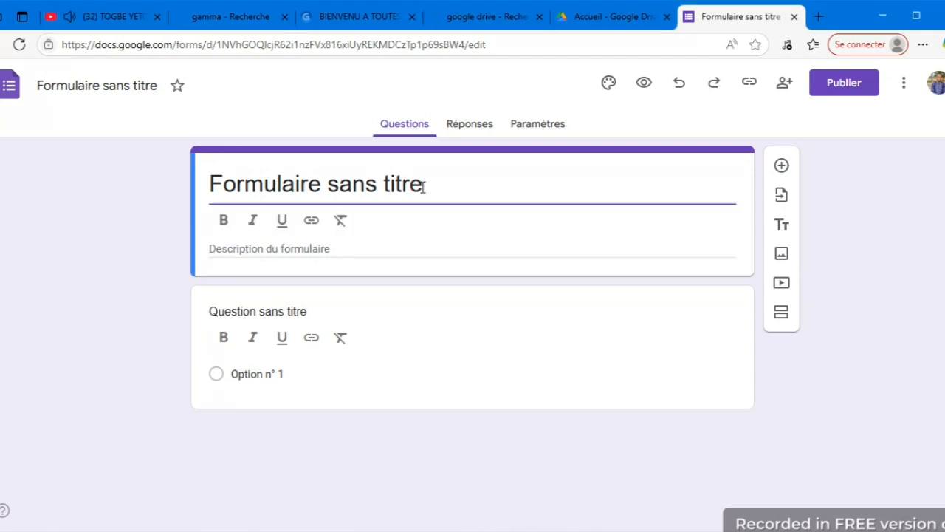
key(BackSpace)
key(ctrl+BackSpace)
key(ctrl+BackSpace)
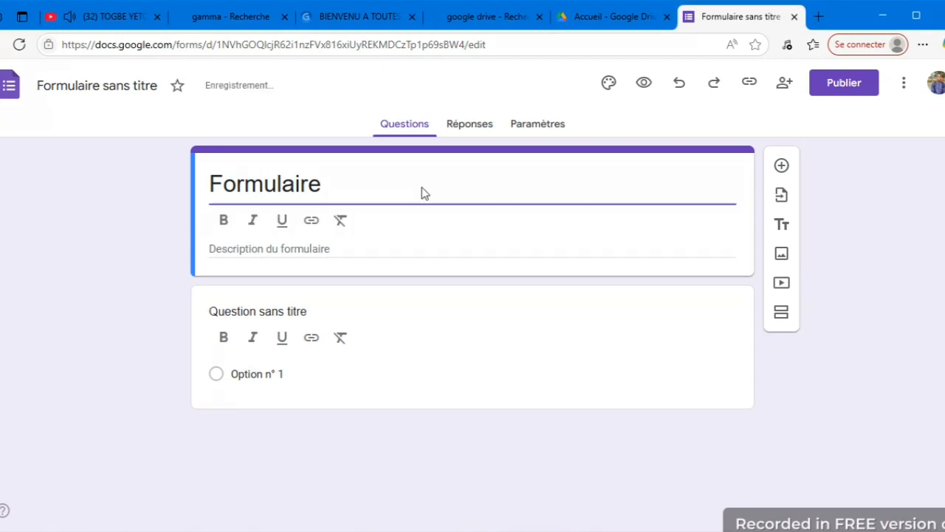
key(BackSpace)
key(BackSpace)
key(BackSpace)
key(BackSpace)
key(BackSpace)
key(BackSpace)
key(BackSpace)
key(BackSpace)
text(q)
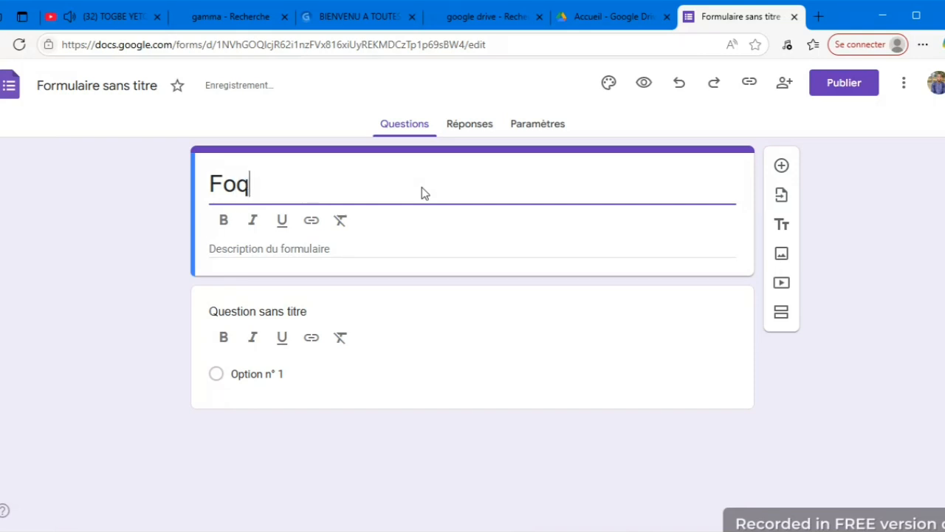
key(BackSpace)
key(BackSpace)
key(BackSpace)
text(Quiz démo - Testez vos connaissances et découvrez les foncy)
key(BackSpace)
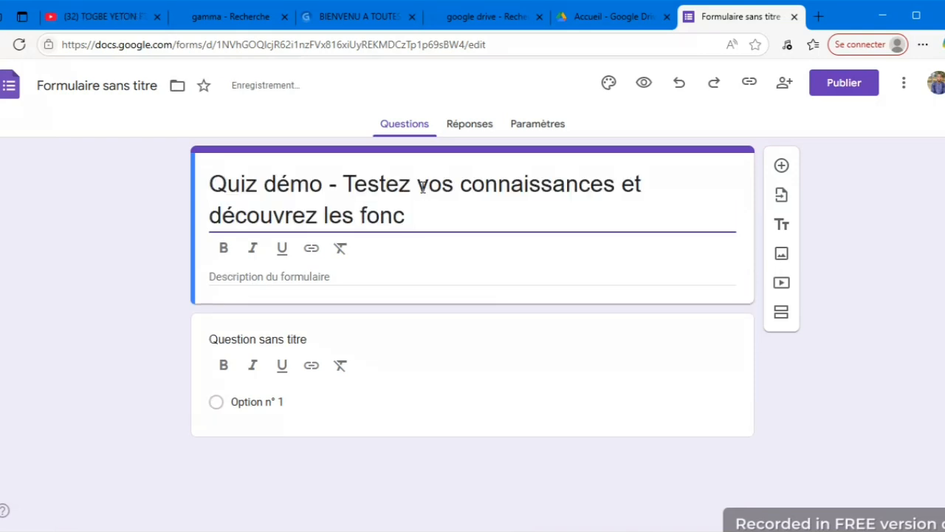
text(tionnal)
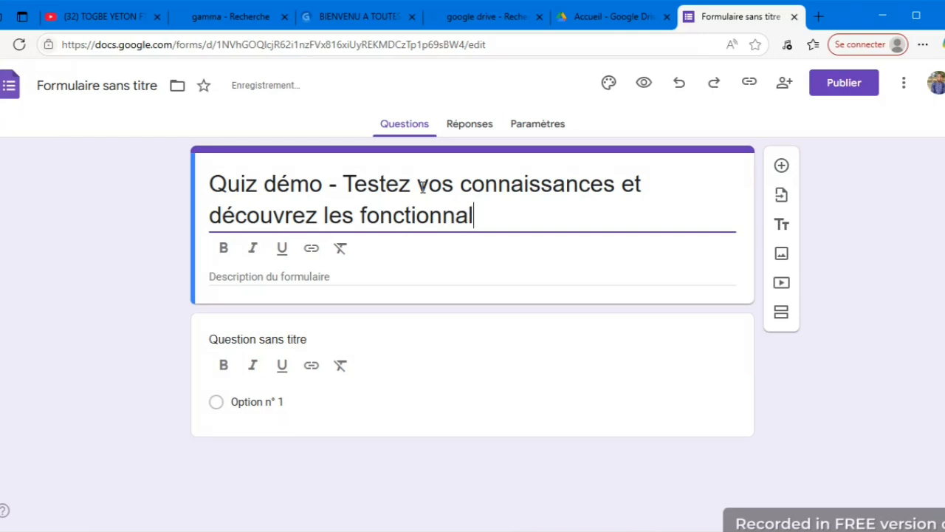
text(ités de )
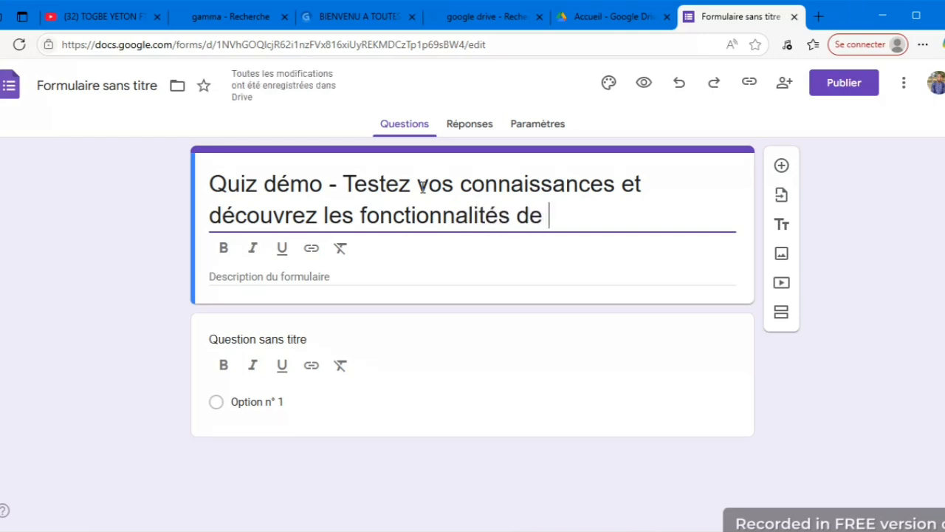
text(google f)
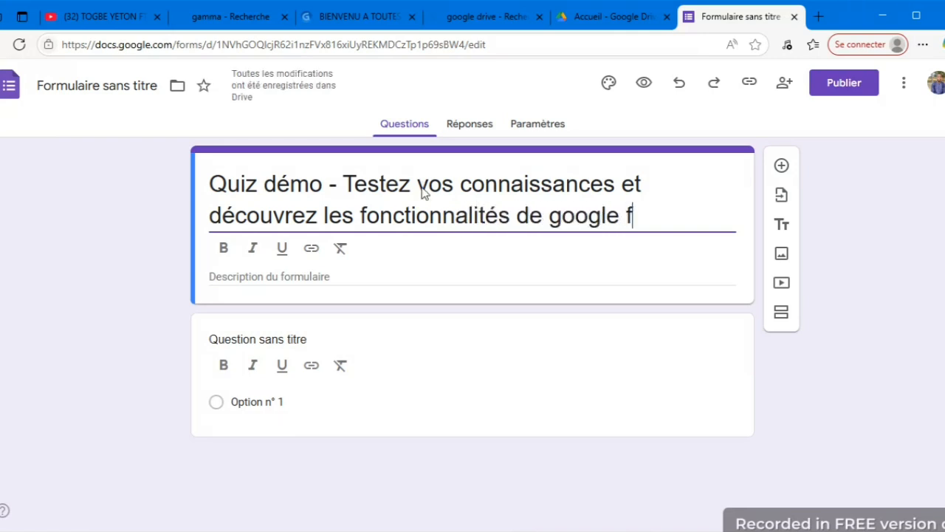
text(orms)
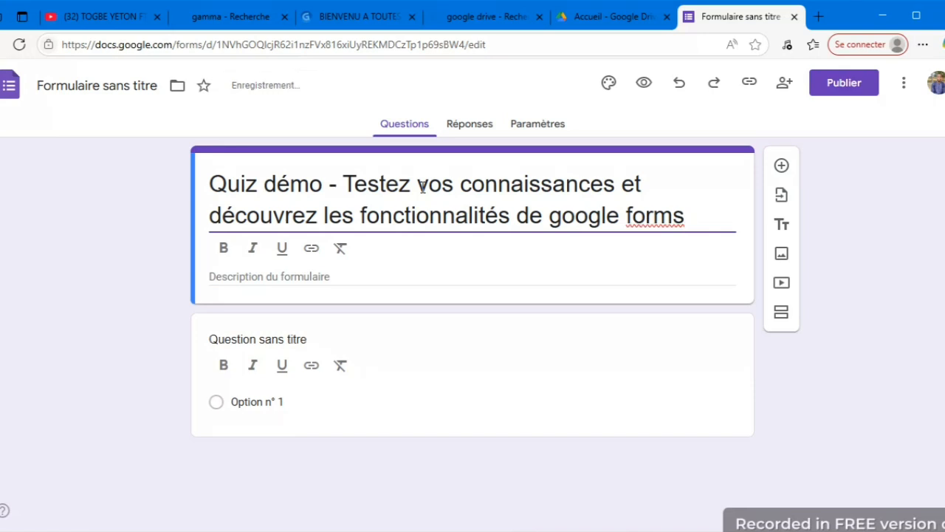
- End the form title with an exclamation mark and capitalise its last word as "Forms"
text(§)
key(BackSpace)
text(!)
key(Left)
key(Left)
key(Left)
key(Left)
key(BackSpace)
text(F)
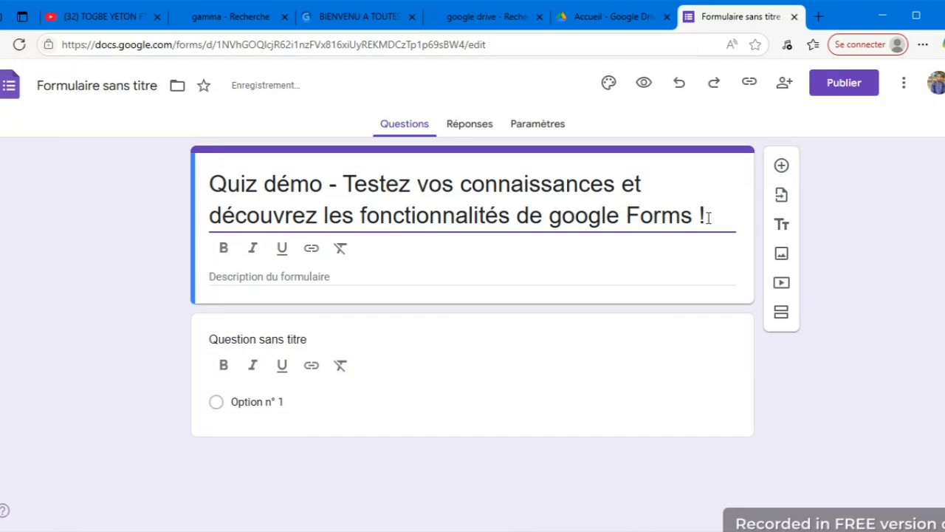
- Make the whole form title bold and fill in the description with the introduction beginning "Bienvenue dans ce quiz interactif"
drag(708, 215, 156, 175)
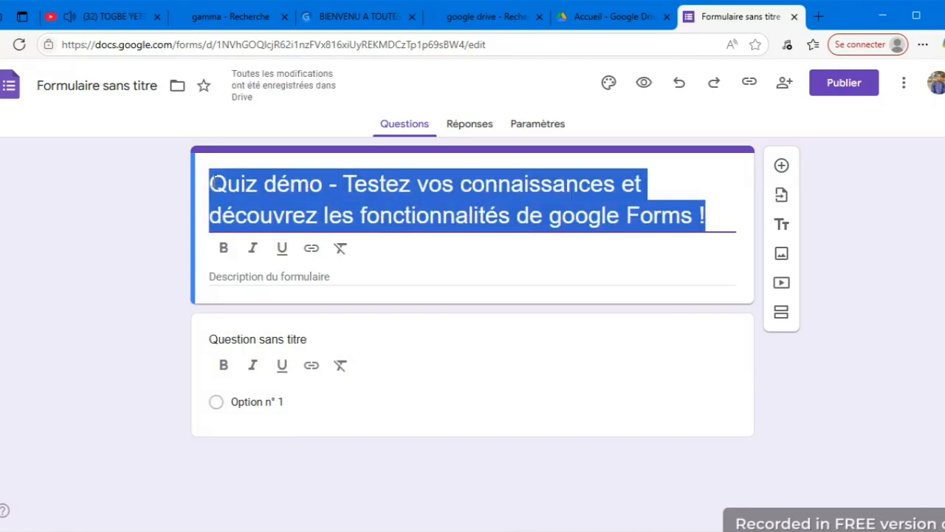
click(223, 249)
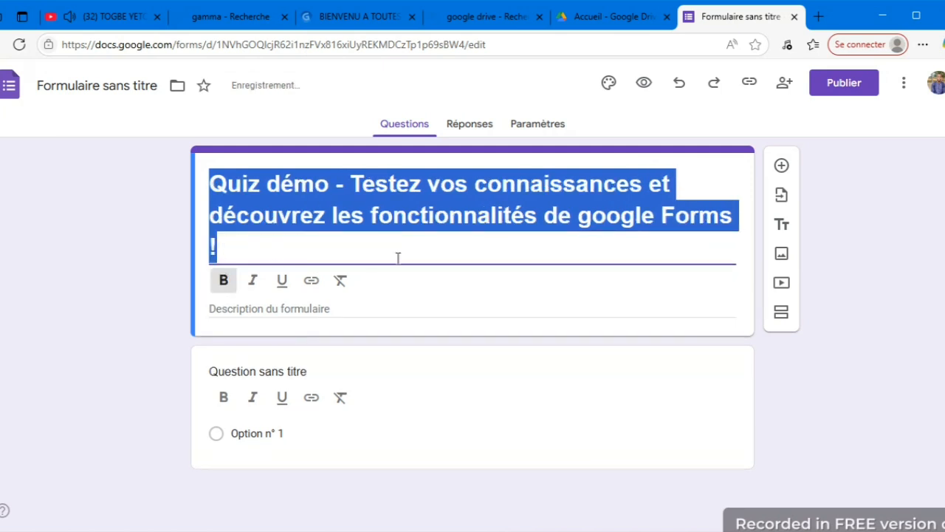
click(445, 249)
click(380, 315)
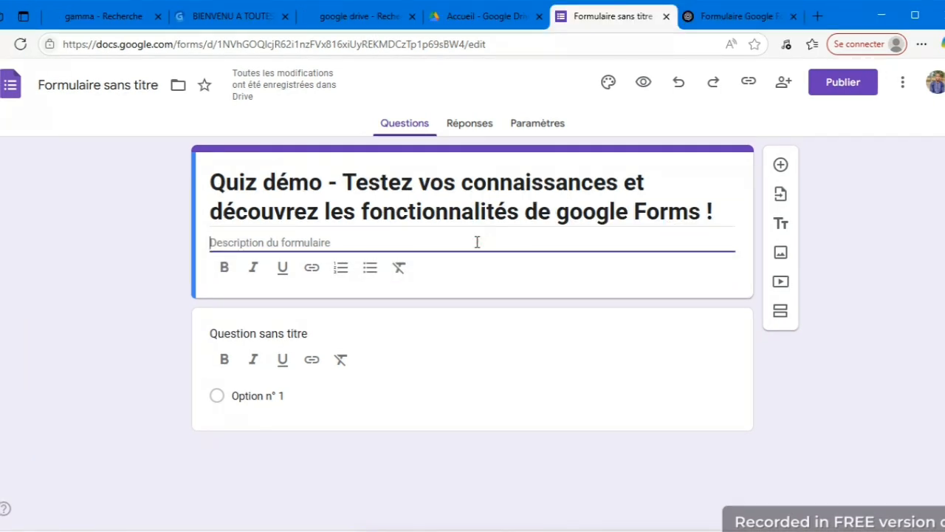
text(Bienvenue dans ce quiz interactif conçu pour vous faire découvrir toutes les fonctionnalités de Google Forms ! 🎯 À travers des questions variées (choix multiples, grilles, échelles, téléchargements, vidéos…), testez vos connaissances tout en explorant ce que l'outil a à offrir.  📌 Que vous soyez débutant ou utilisateur confirmé, ce quiz vous permettra de : ✅ vous autoévaluer, ✅ découvrir des options avancées, ✅ et mieux comprendre la puissance de Google Forms dans vos projets éducatifs, professionnels ou personnels.  ⏱ Durée estimée : 10 à 15 minutes 📭 À la fin, vous pouvez recevoir un corrigé automatique par e-mail !  Prêt·e à relever le défi ? C'est parti ! 🚀)
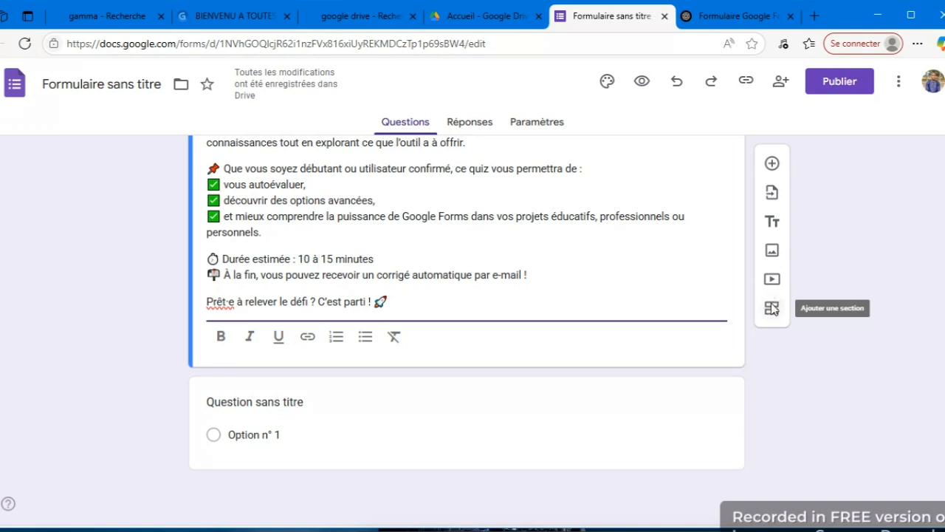
- Add a new section after the introduction and title it "SECTION 1 : Informations Générales"
click(771, 309)
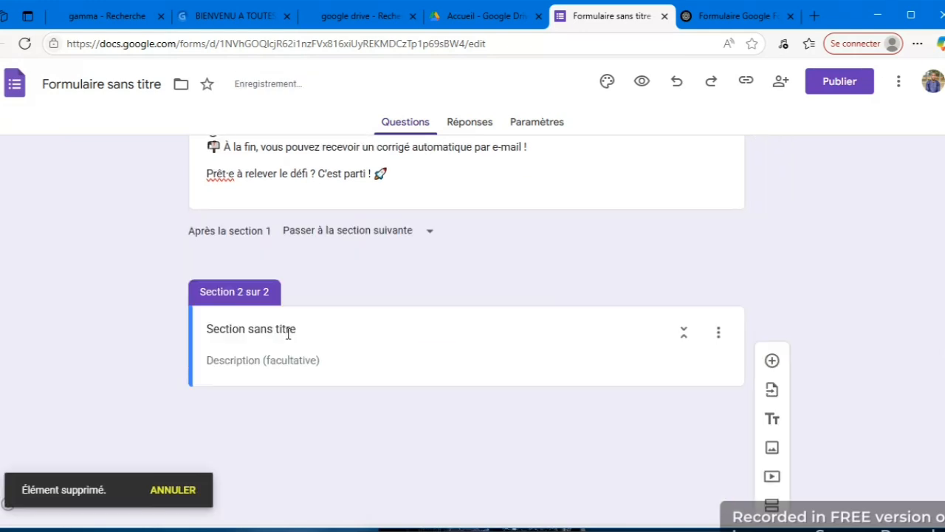
click(286, 331)
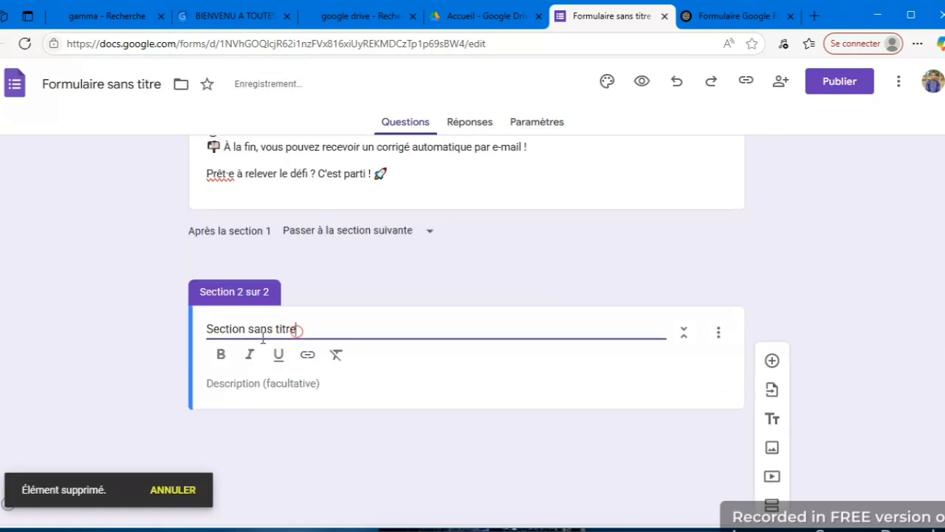
drag(299, 331, 207, 333)
text(SECTION 1 : Informations Générales)
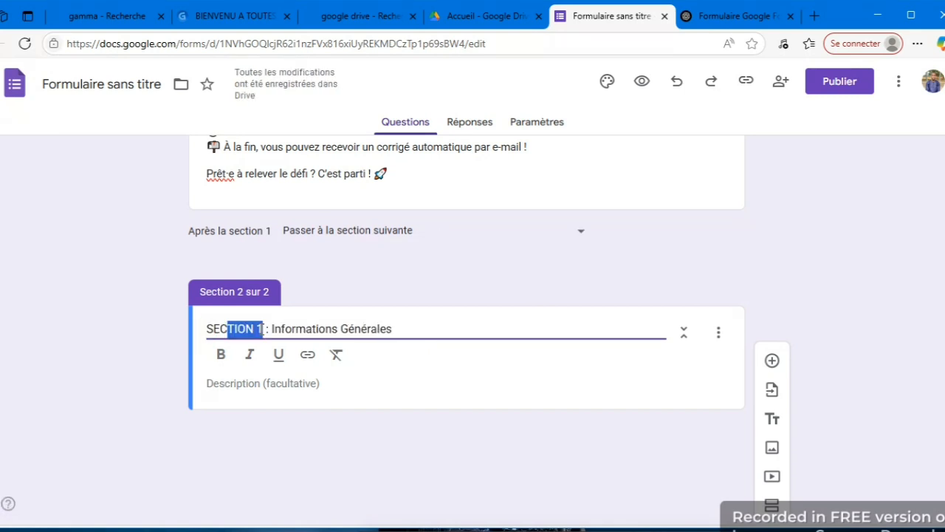
- Make only the words "SECTION 1" bold in the new section's title
click(257, 328)
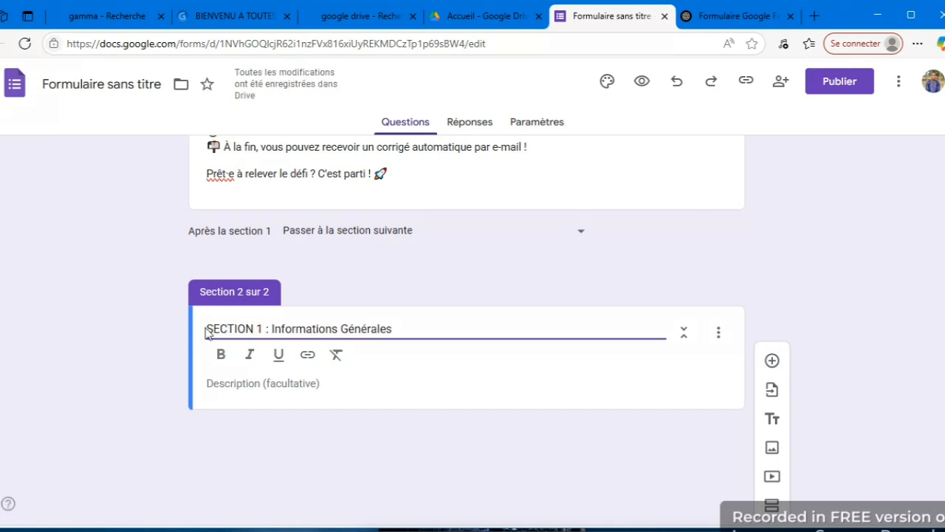
mouse_move(208, 328)
mouse_down()
mouse_move(265, 330)
mouse_move(194, 333)
mouse_up()
click(264, 329)
click(229, 356)
scroll(373, 366, up, 1)
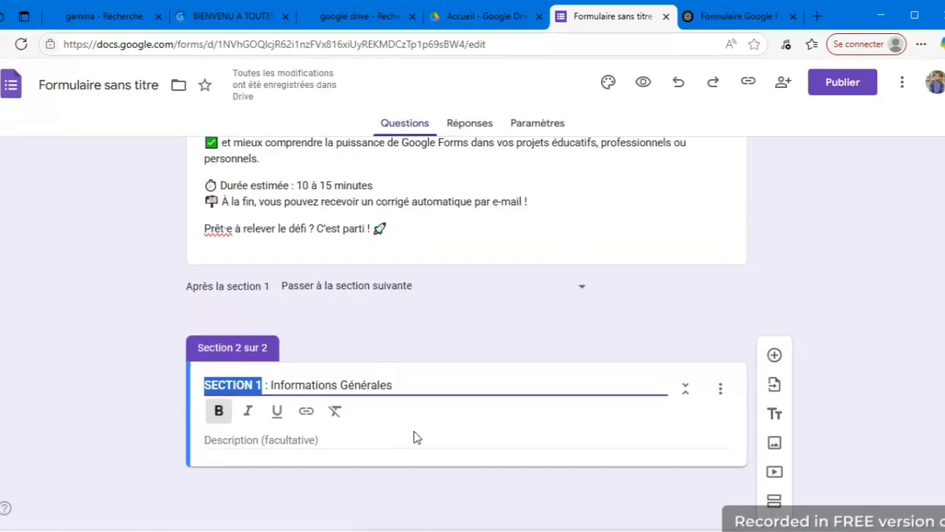
- Add a question "Nom complet" to the section and set its type to Réponse courte
click(775, 356)
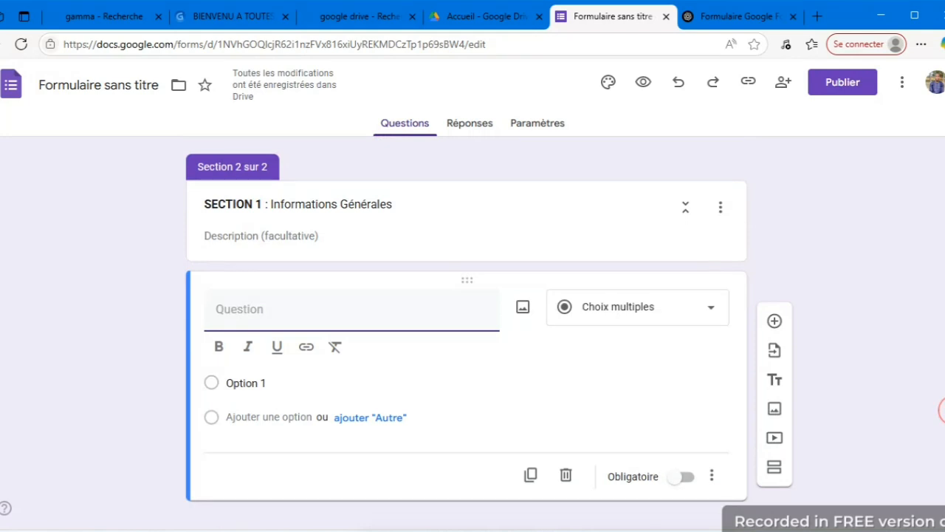
text(Nom complet)
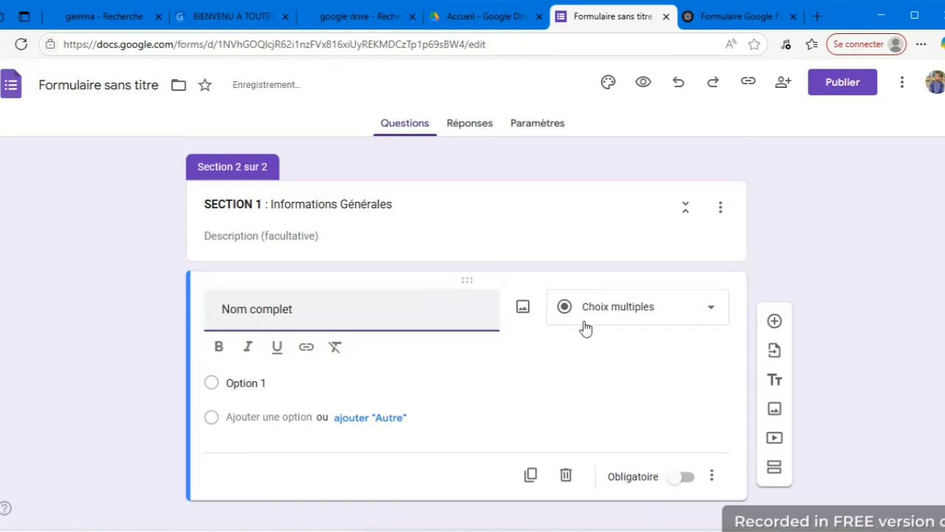
click(710, 316)
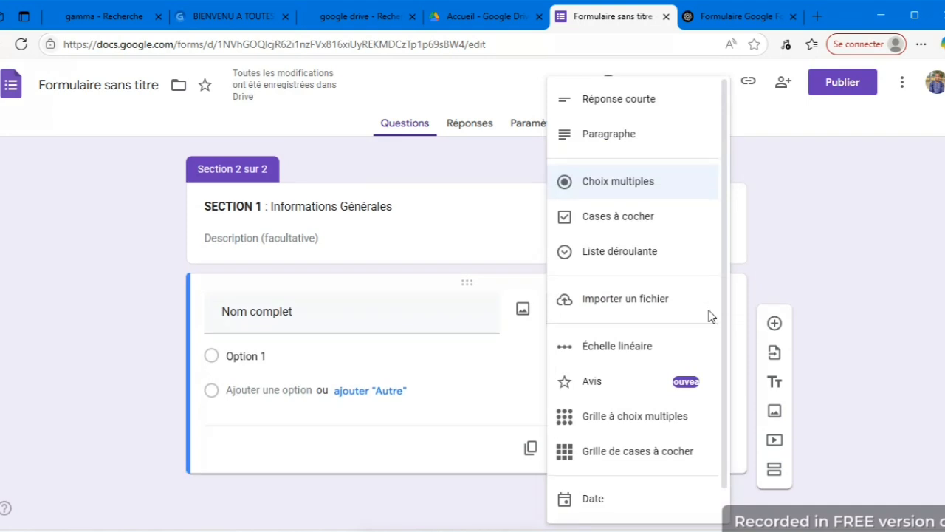
click(629, 97)
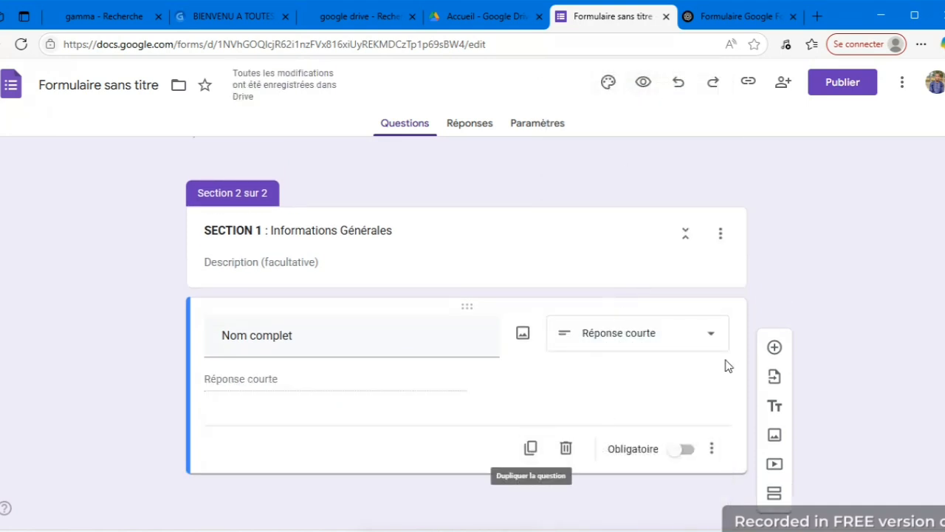
- Add another question below "Nom complet" and name it "Adresse Email"
click(778, 350)
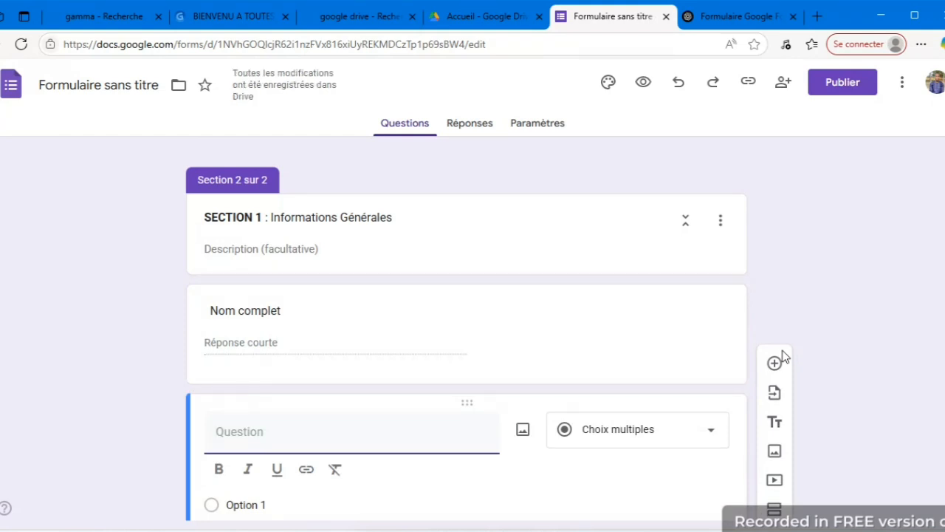
text(a)
key(BackSpace)
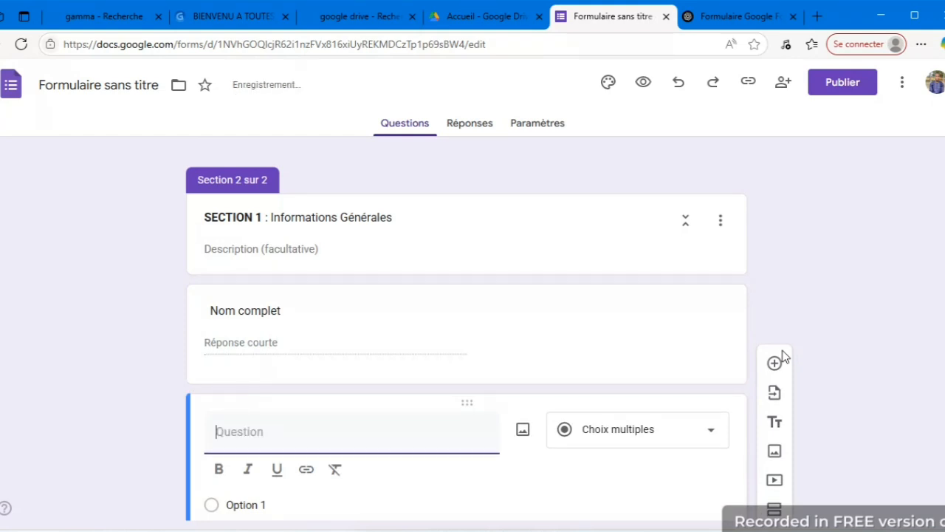
text(Adresse )
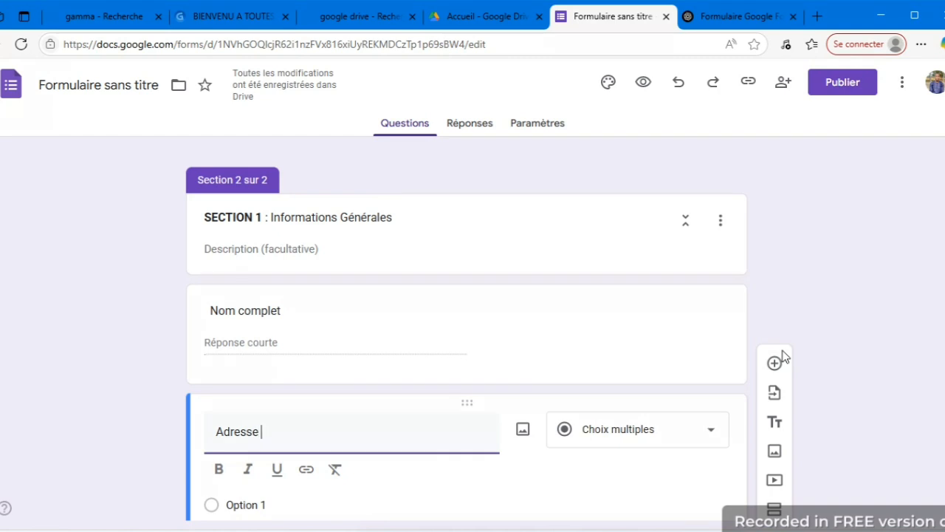
text(Email)
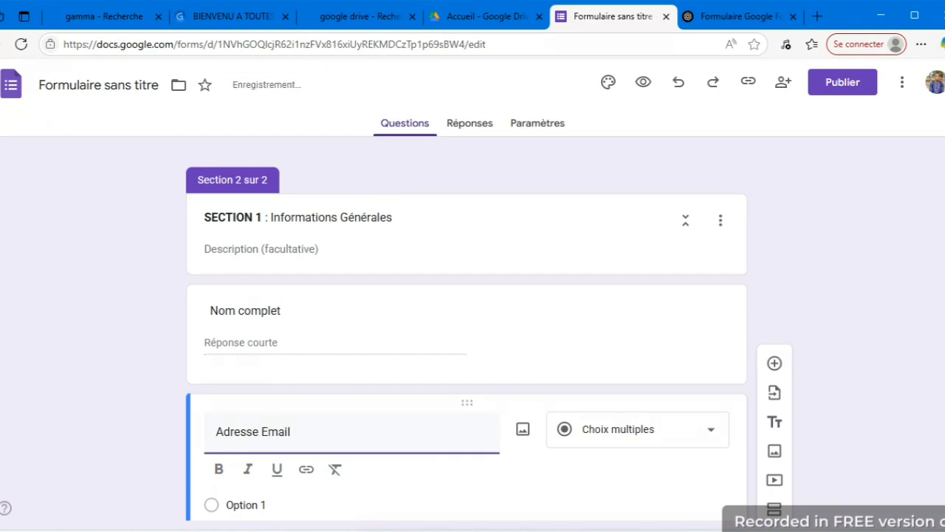
- Make the "Nom complet" question mandatory (Obligatoire)
click(577, 350)
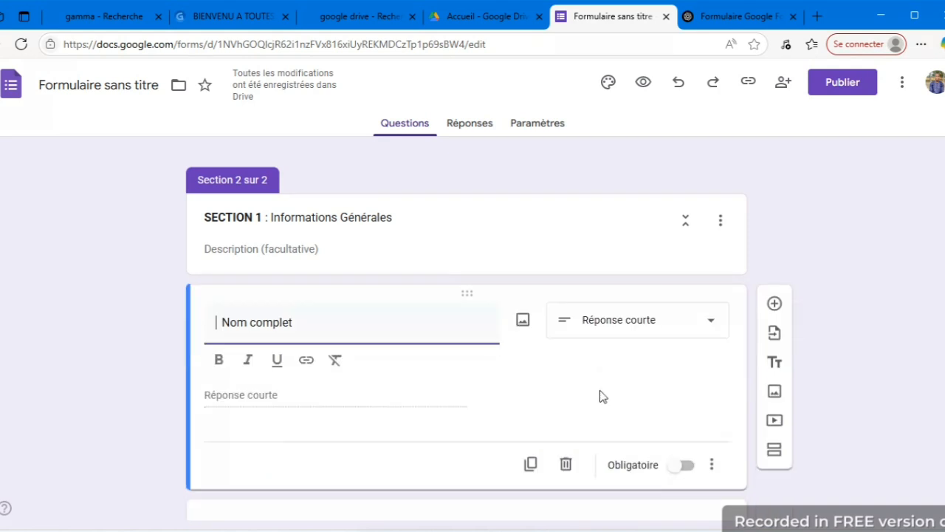
click(681, 465)
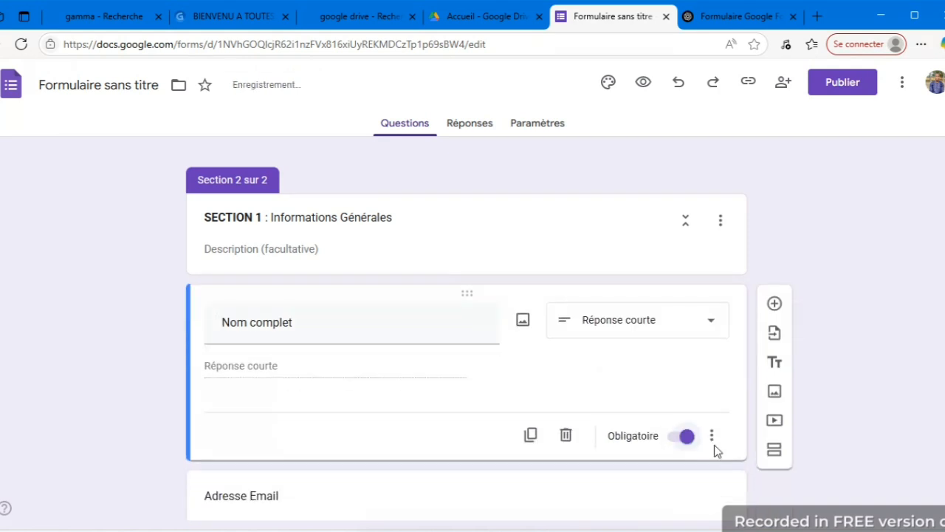
scroll(467, 295, down, 1)
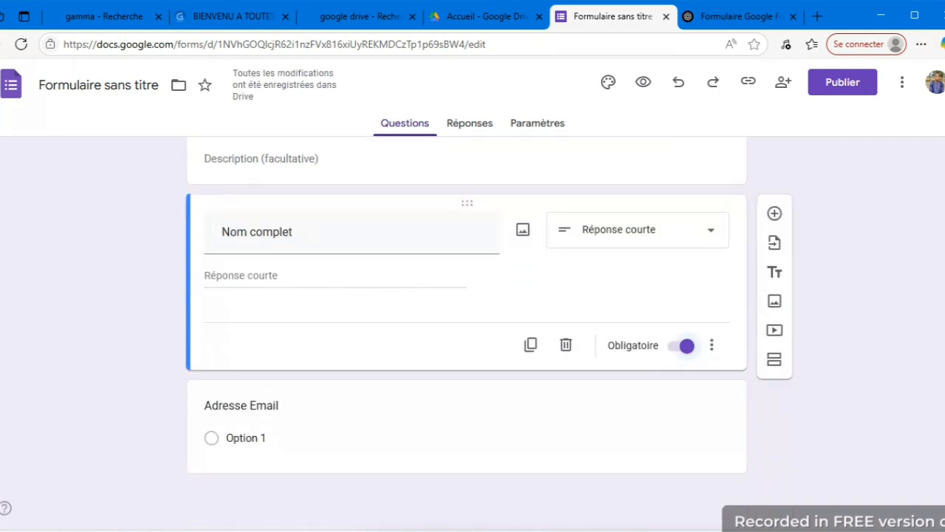
- Make the "Adresse Email" question mandatory (Obligatoire) and set its type to Réponse courte
click(513, 422)
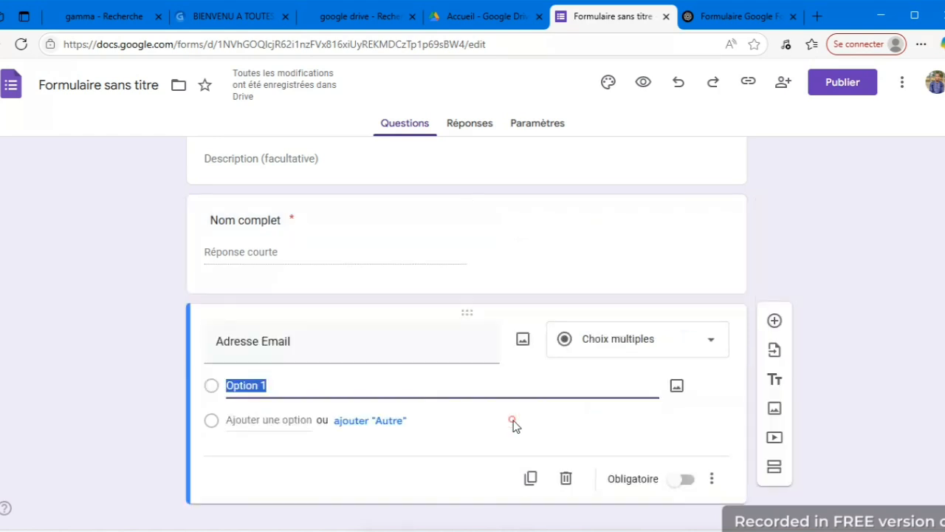
click(681, 480)
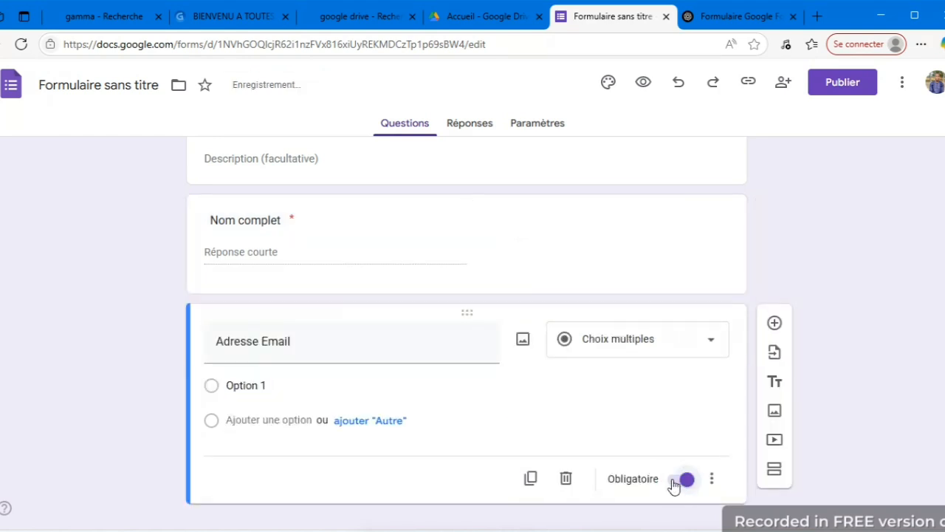
click(686, 337)
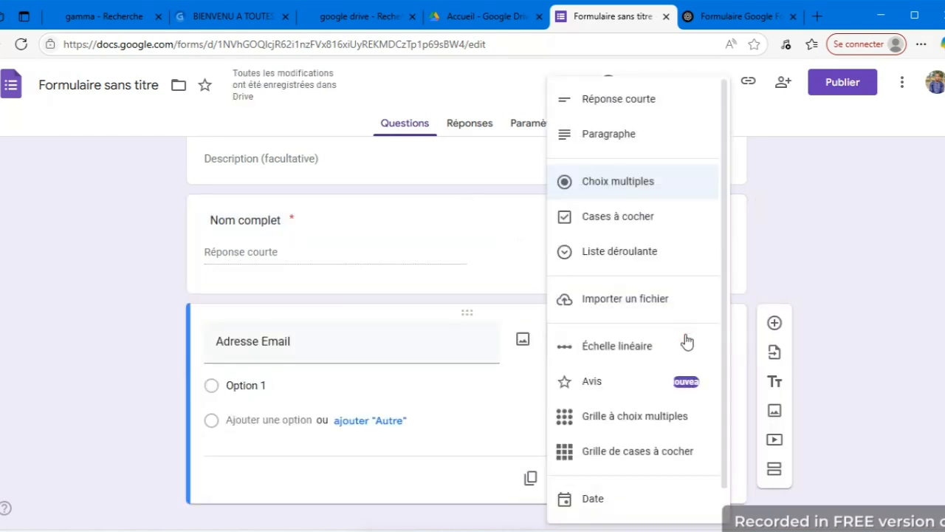
click(652, 98)
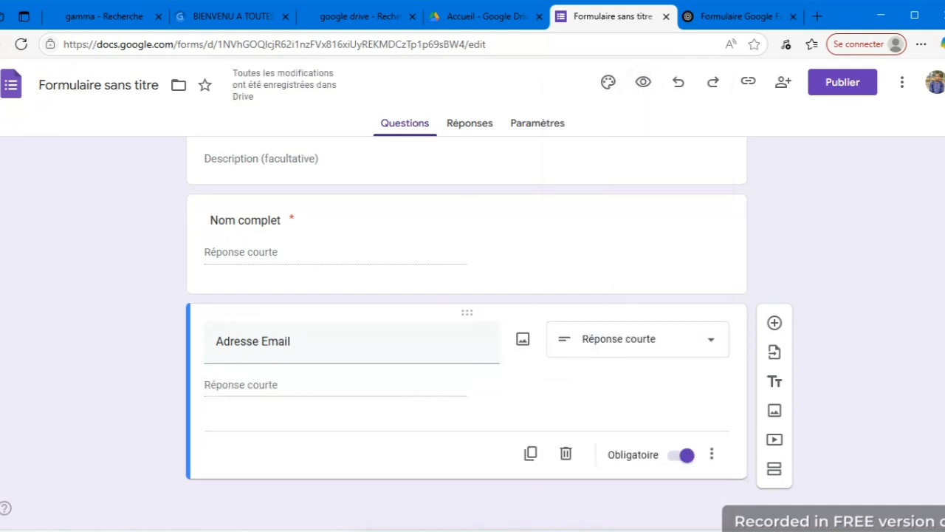
- Duplicate the "Adresse Email" question, rename the copy "Statut" and set its type to Liste déroulante
click(531, 454)
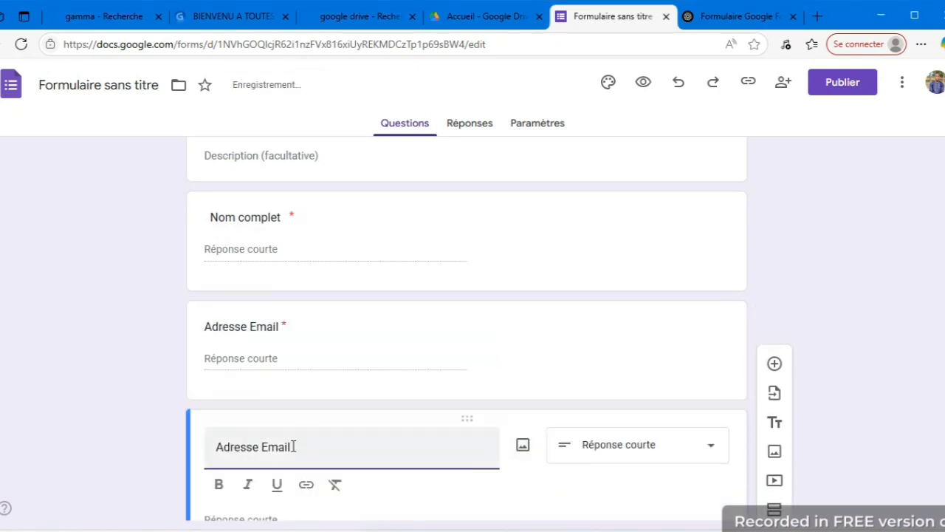
drag(294, 446, 205, 452)
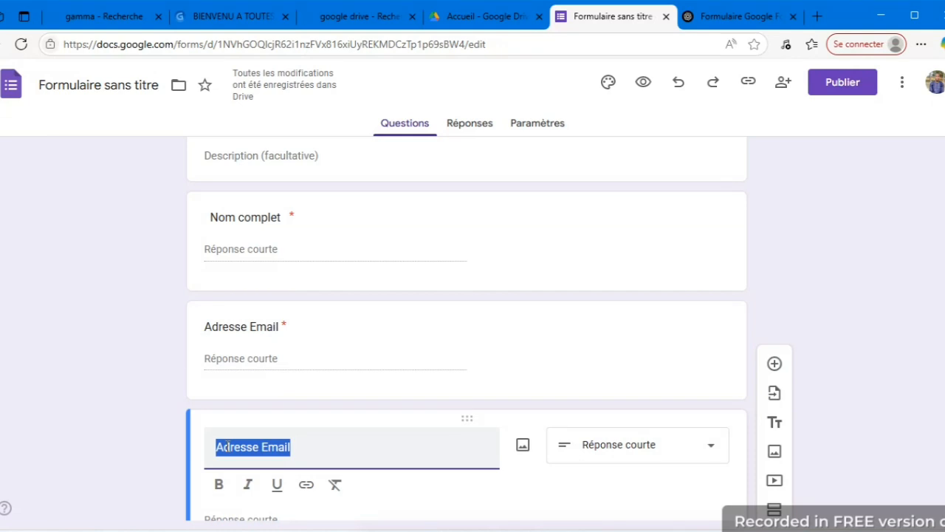
text(Stat)
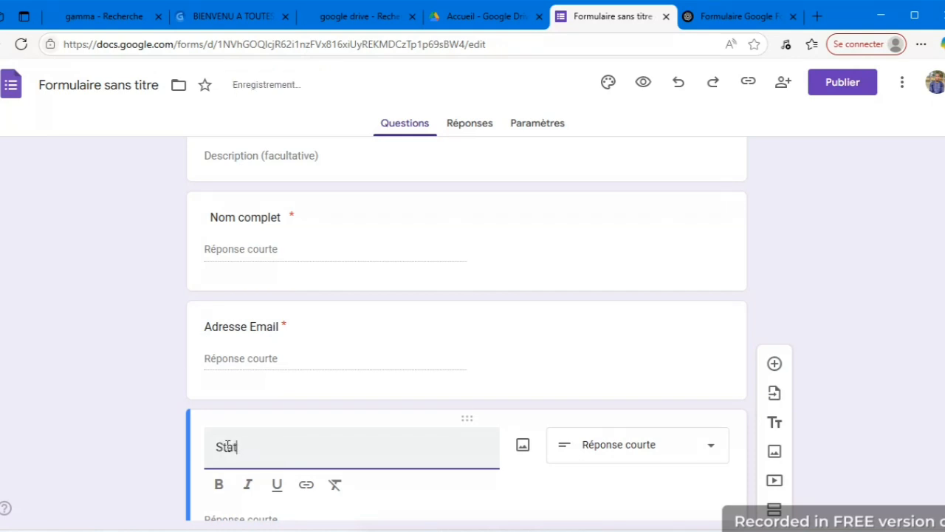
text(ut)
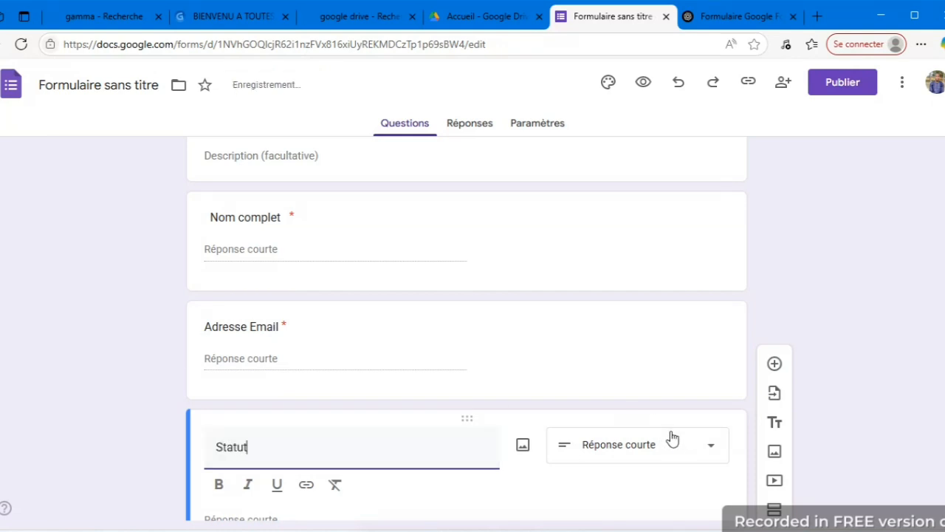
click(707, 444)
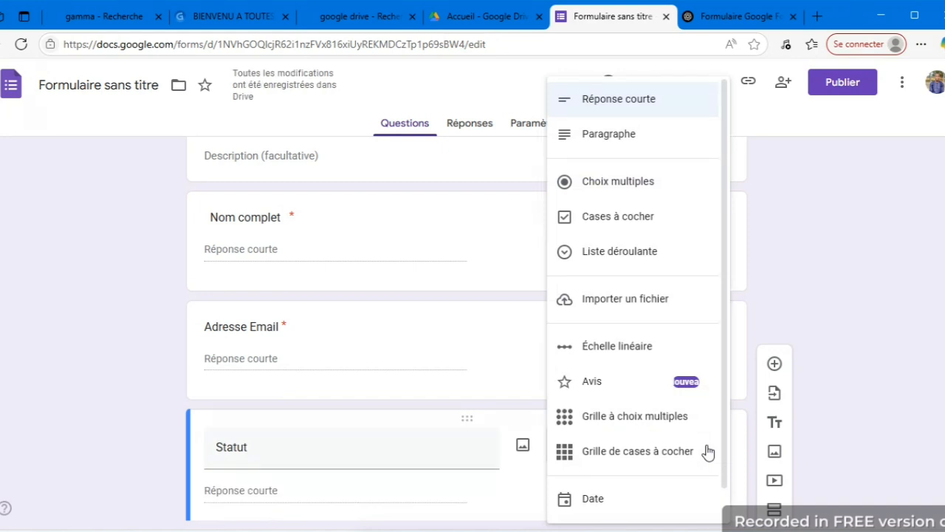
click(639, 262)
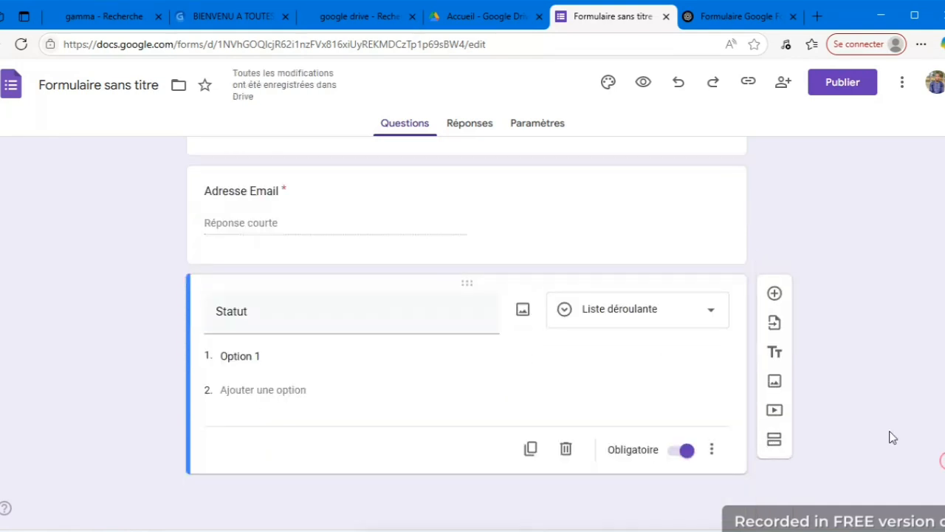
- Fill the "Statut" question's list with the options Elève, Etudiant, Professionnel and Autre
click(267, 356)
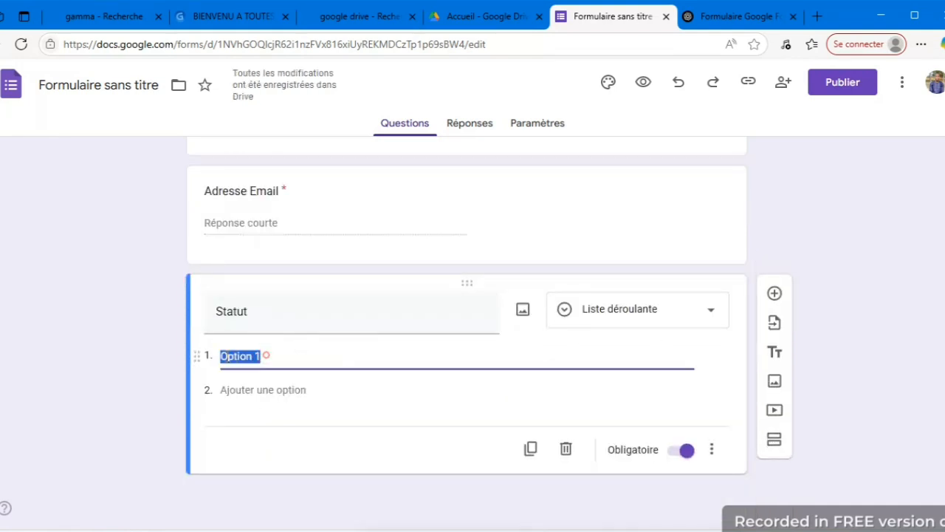
text(Elève)
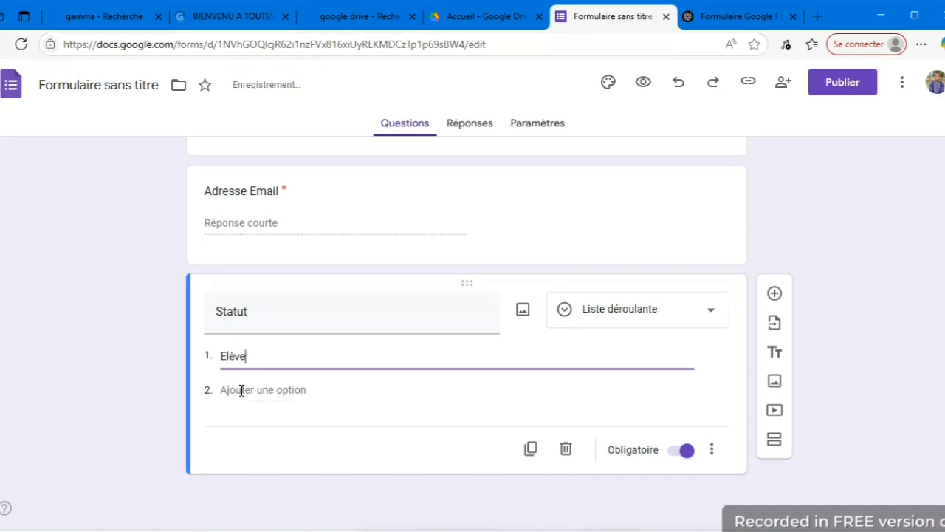
click(240, 390)
text(E)
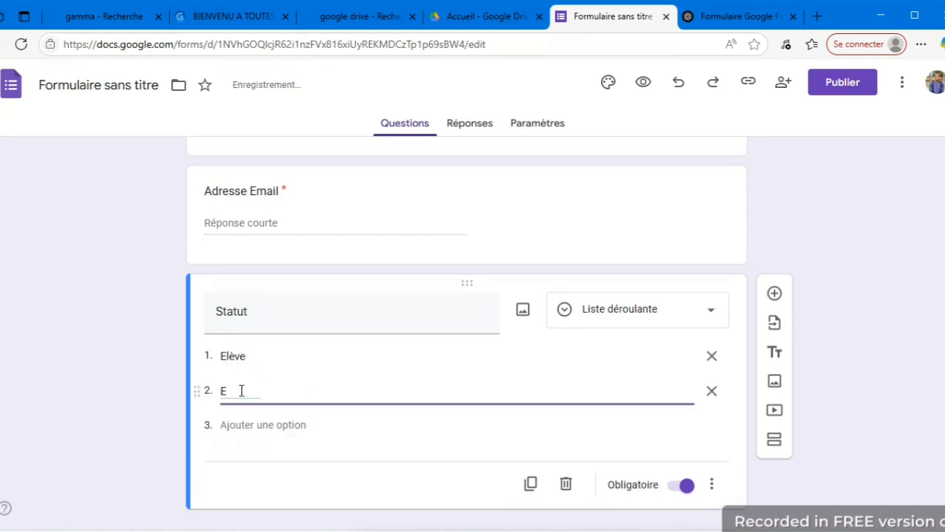
text(tudiant)
click(256, 430)
text(Pro)
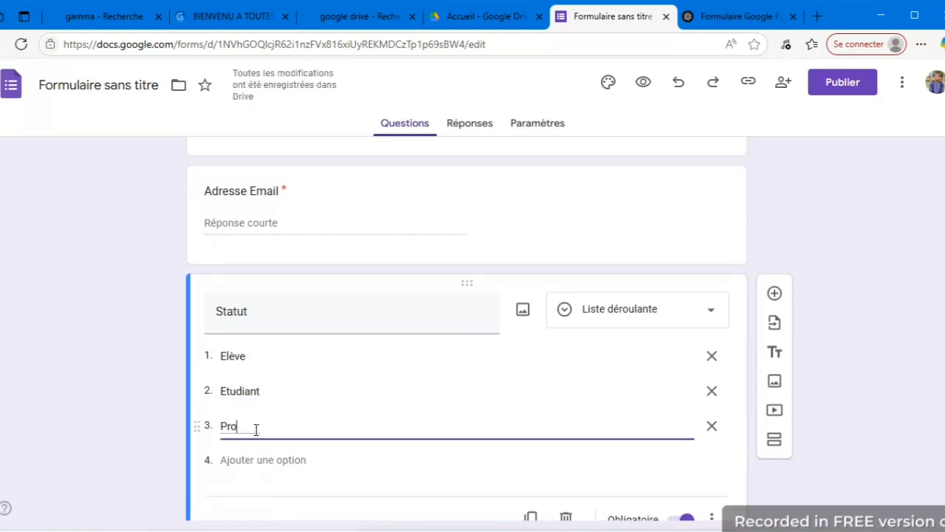
text(fessionnel)
click(259, 459)
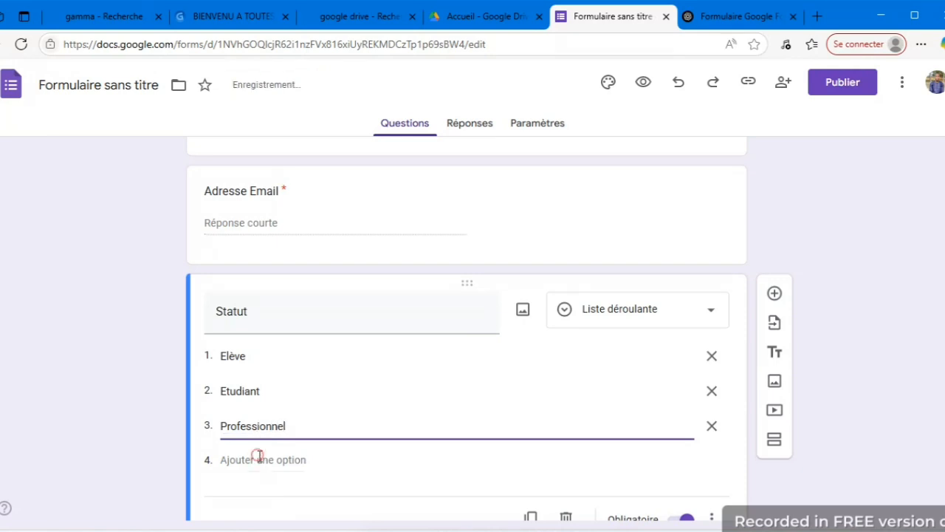
text(A)
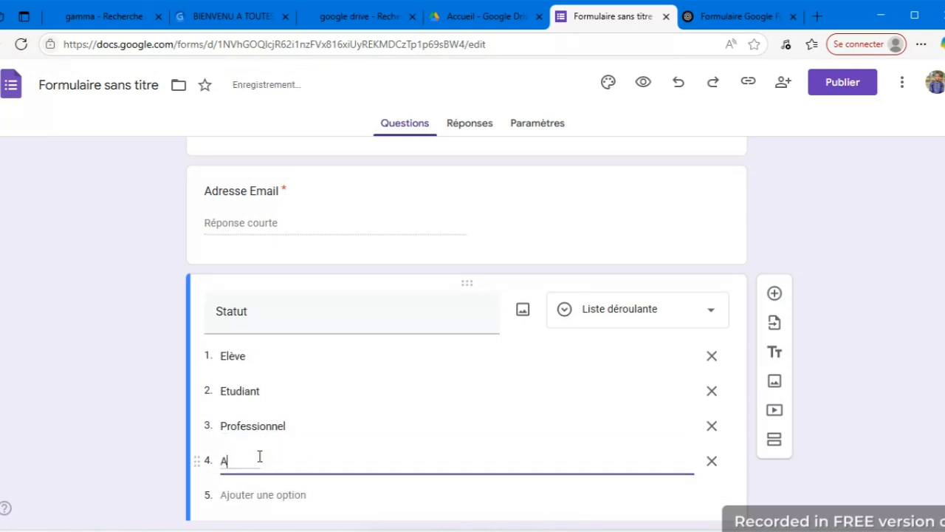
text(utre)
- Duplicate the "Statut" question, rename the copy "Pourquoi participez-vous à ce quiz ?" and set its type to Paragraphe
scroll(466, 328, down, 2)
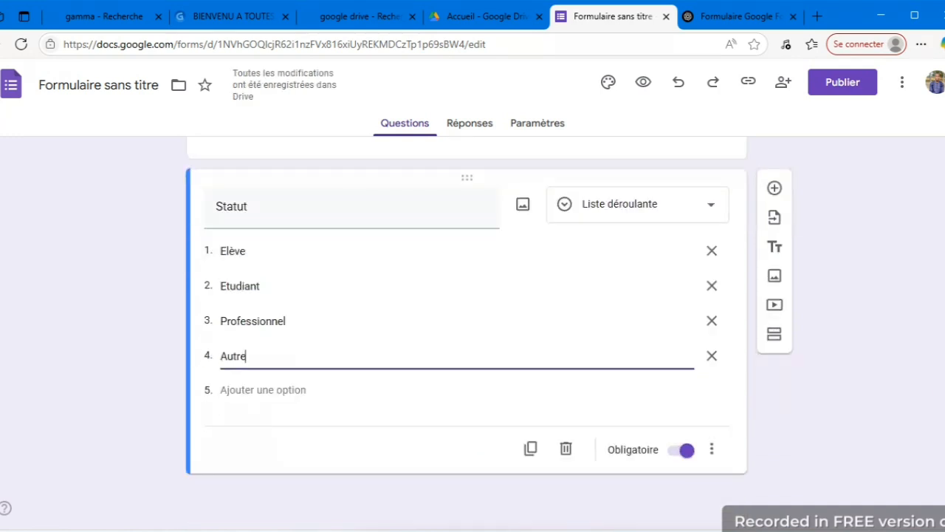
click(531, 449)
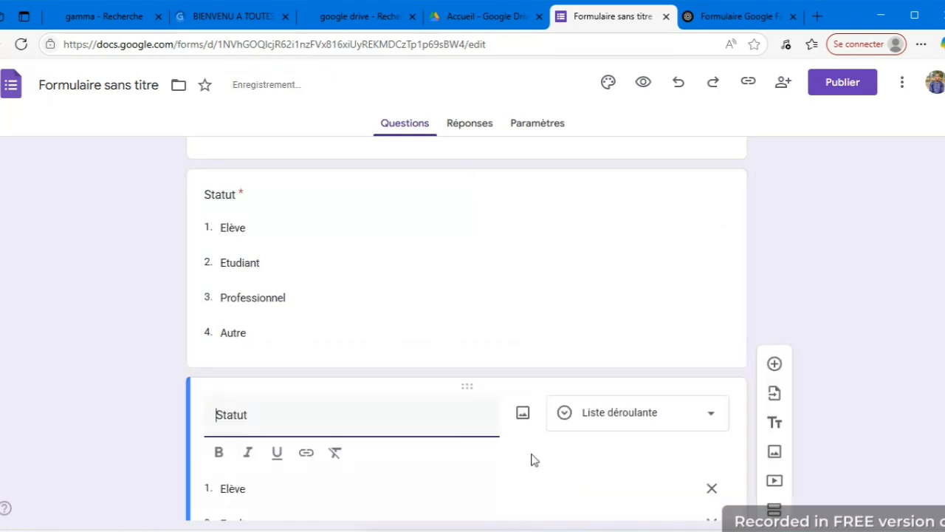
double_click(234, 416)
text(Pourquoi participez-vous à ce quiz)
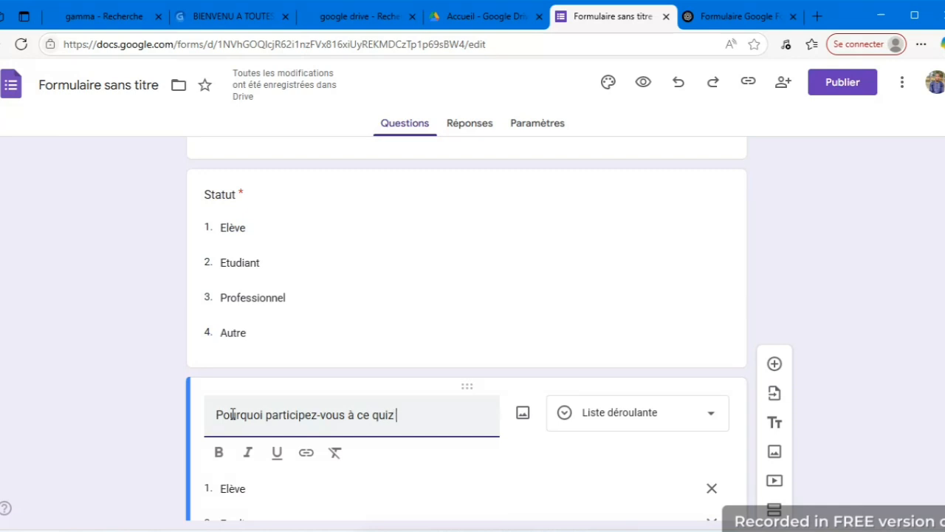
text(?)
click(720, 417)
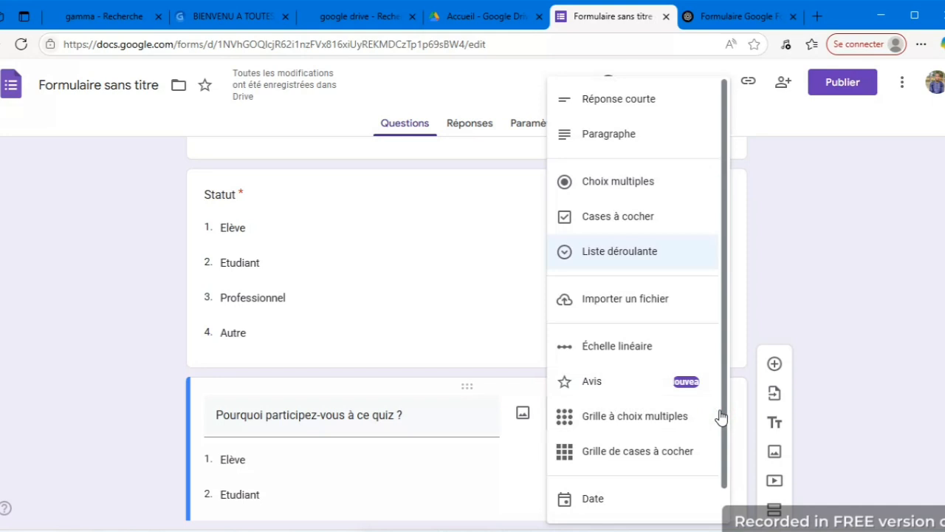
click(650, 139)
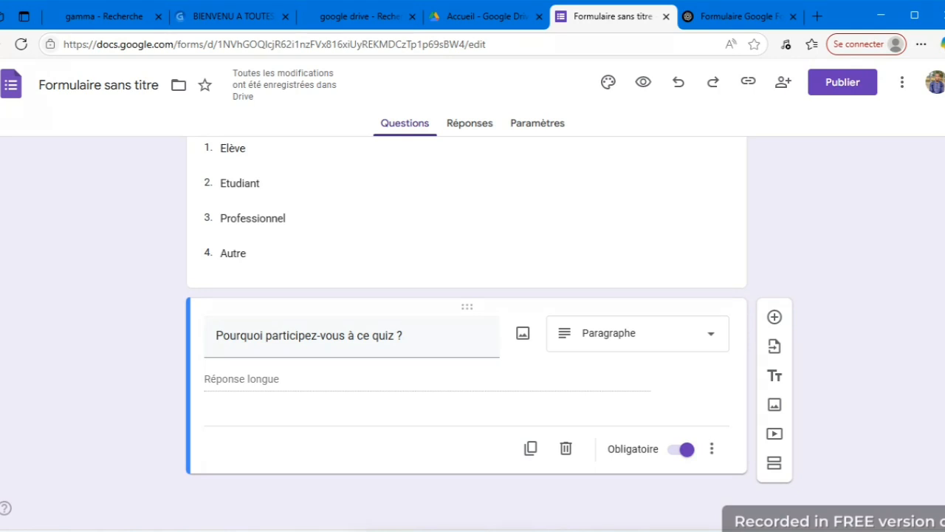
- Add a new section after the "Pourquoi participez-vous à ce quiz ?" question and title it "Section 2 : Questions à choix multiples"
click(773, 463)
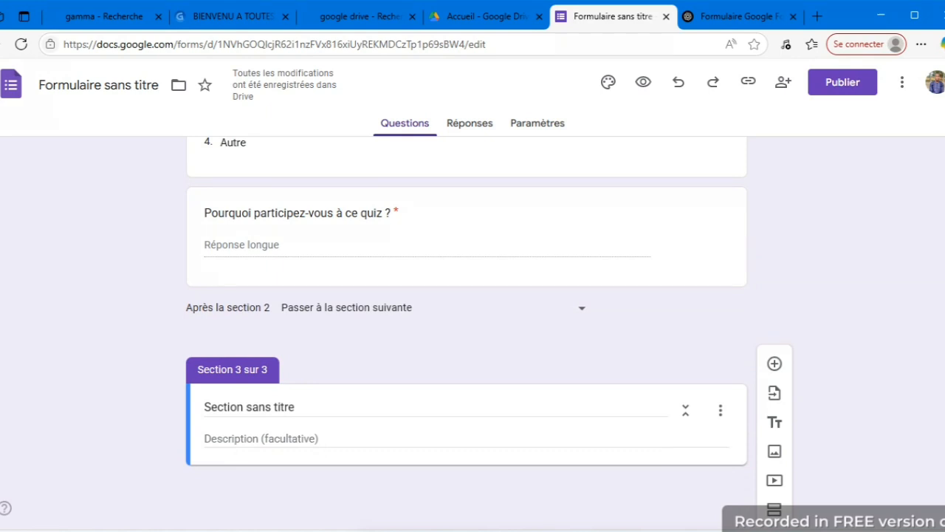
scroll(467, 328, up, 12)
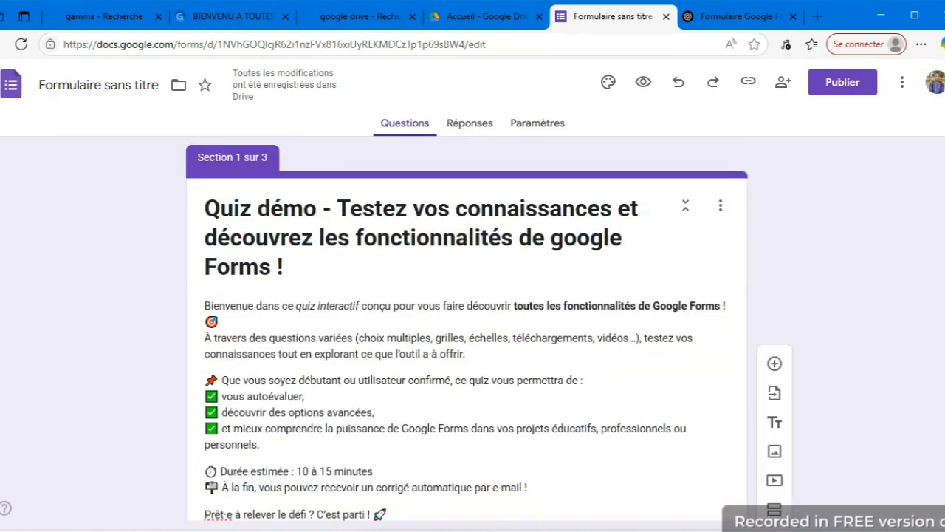
scroll(466, 328, down, 10)
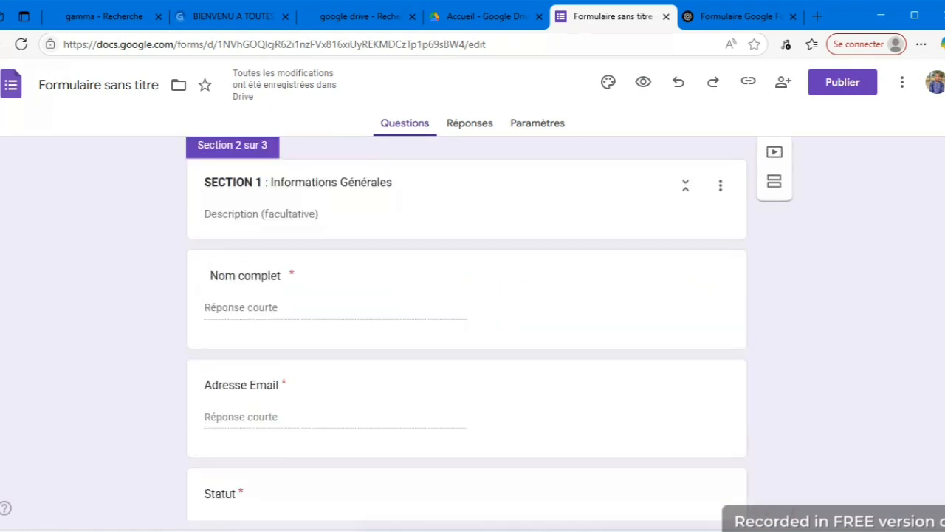
scroll(722, 370, down, 5)
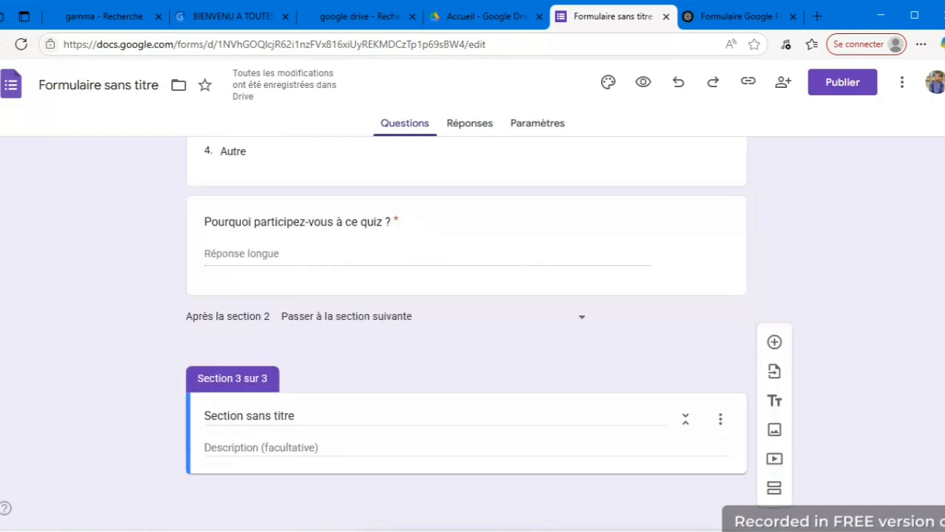
click(328, 402)
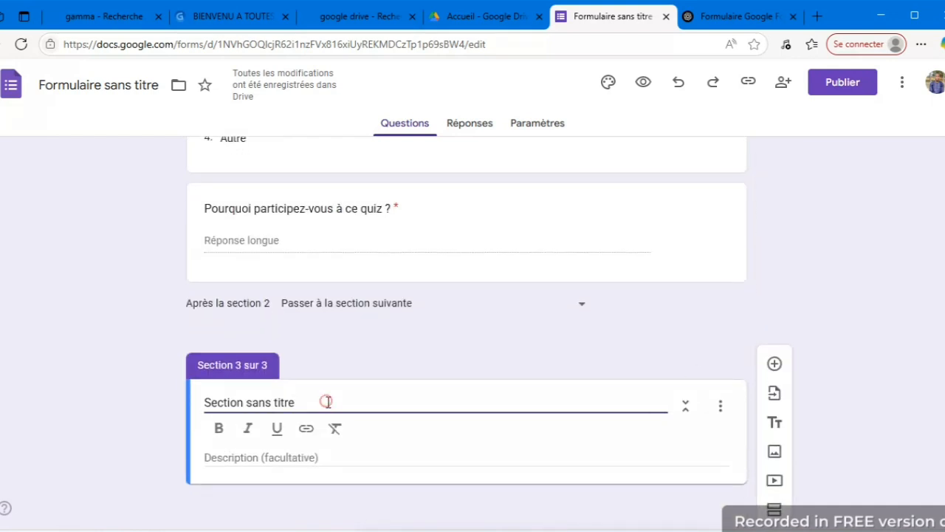
drag(328, 402, 246, 403)
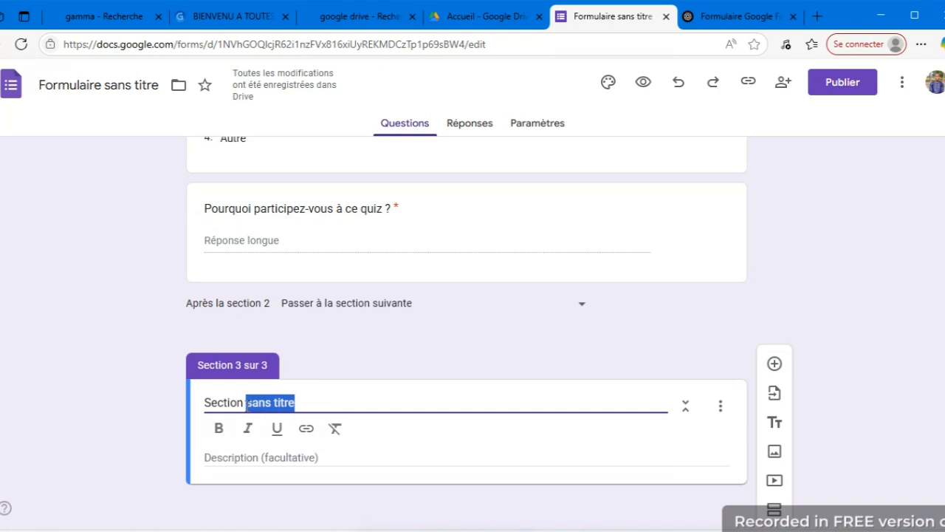
key(BackSpace)
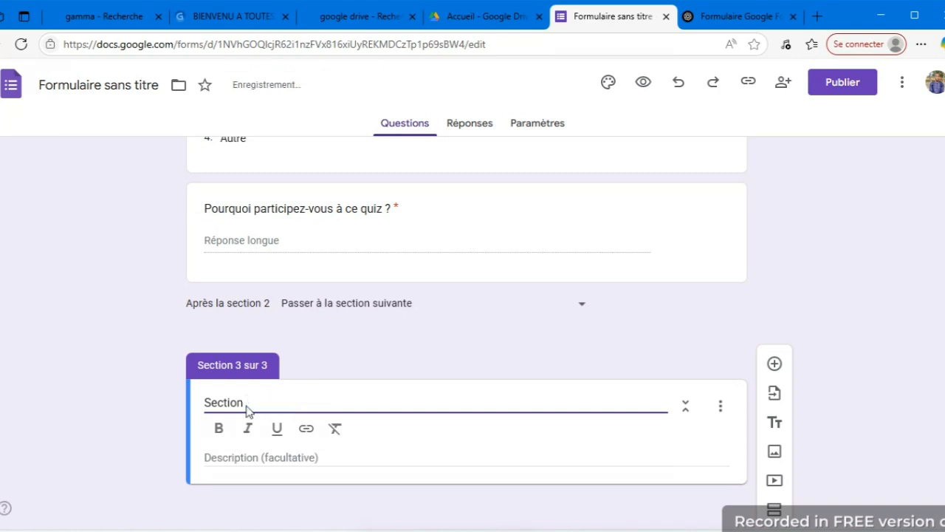
text(2 : Q)
text(uestions à choix multiples)
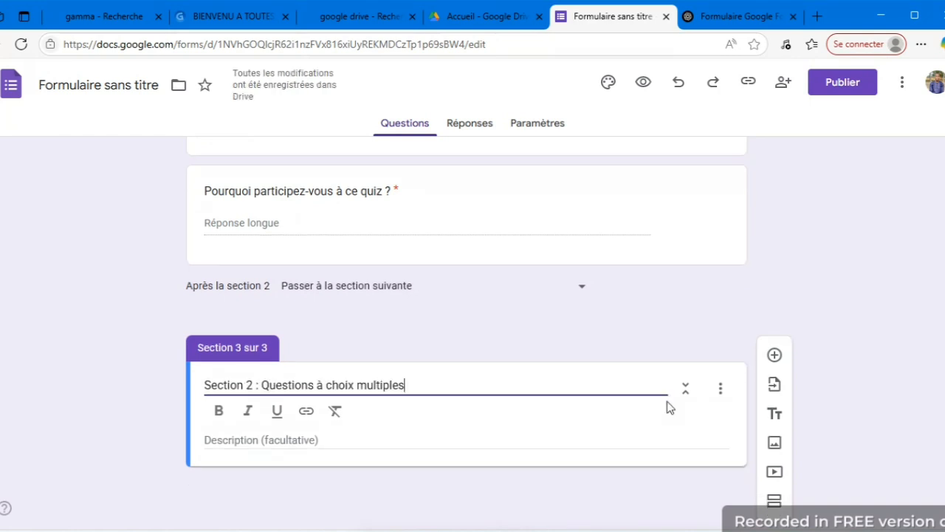
- Add a multiple-choice question to Section 2 reading "Quel outil permet de créer un fourmulaire en ligne chez Google ?"
click(774, 357)
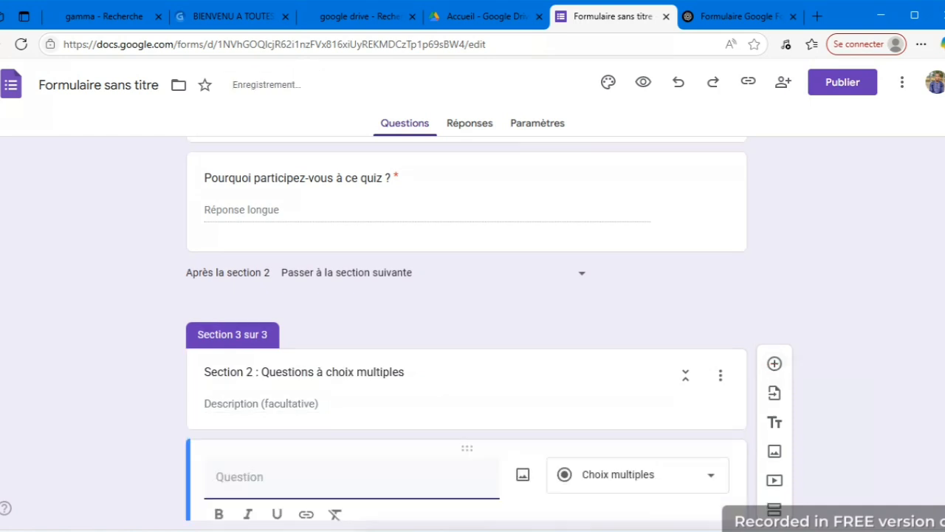
text(z )
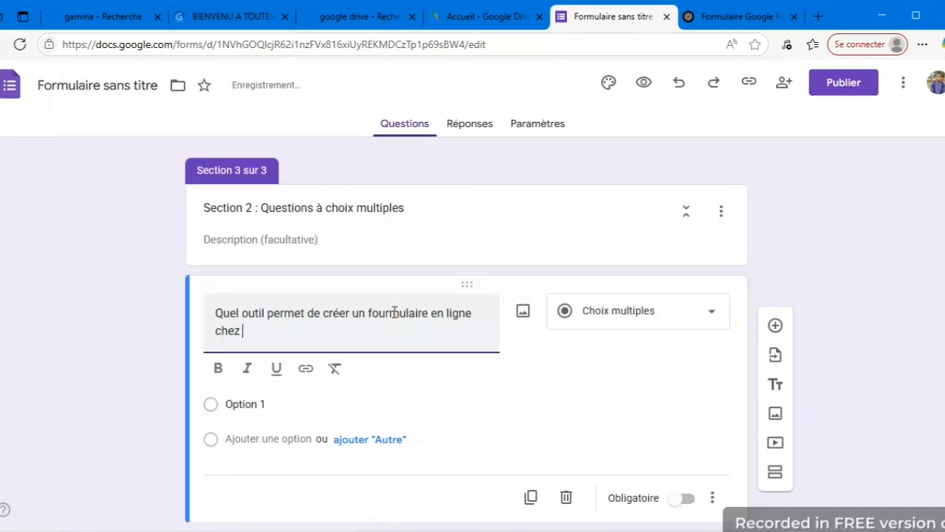
text(G)
key(BackSpace)
text(Google ?)
- Give the new question the options Google Docs, Google Sheets, Google Forms and Google Slides, and make it mandatory (Obligatoire)
click(270, 402)
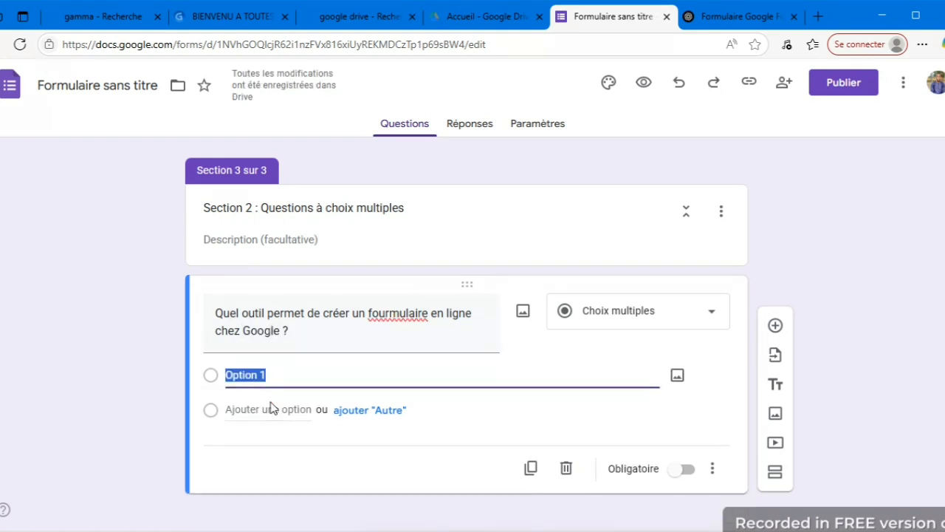
text(g)
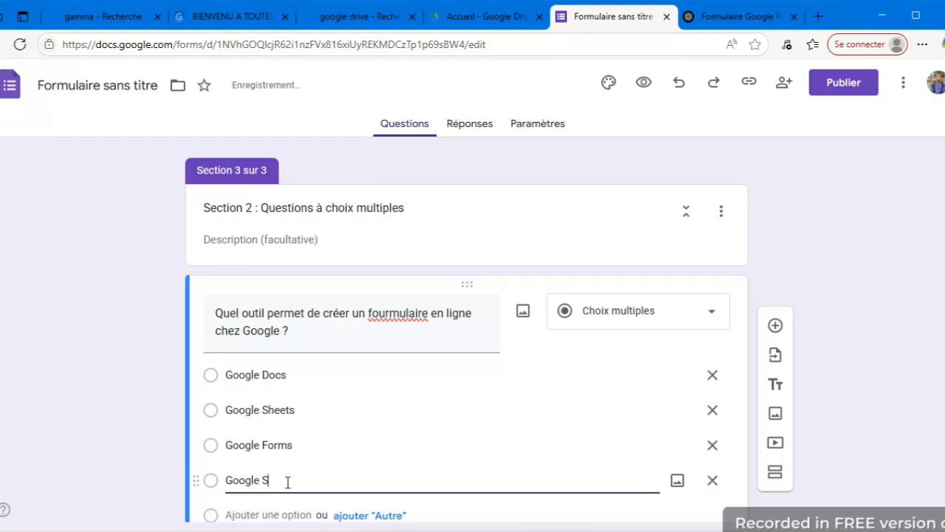
text(lides)
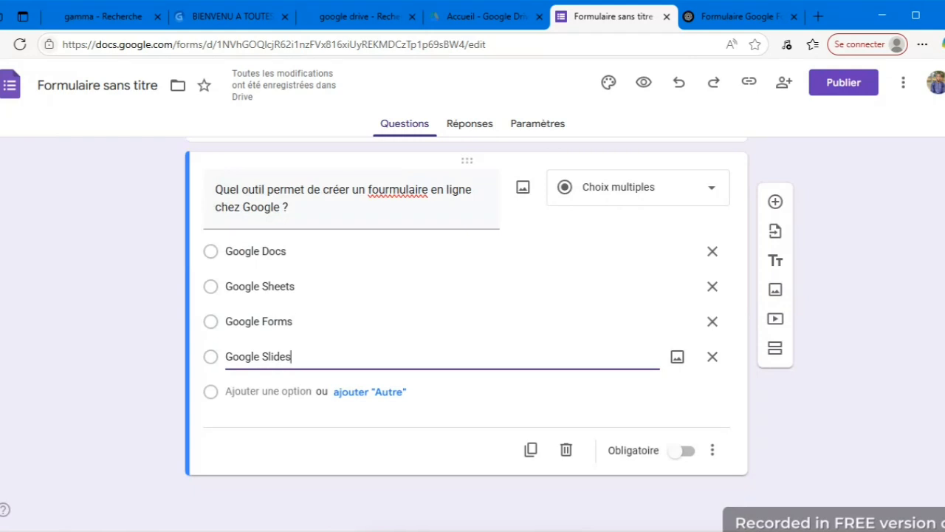
click(683, 451)
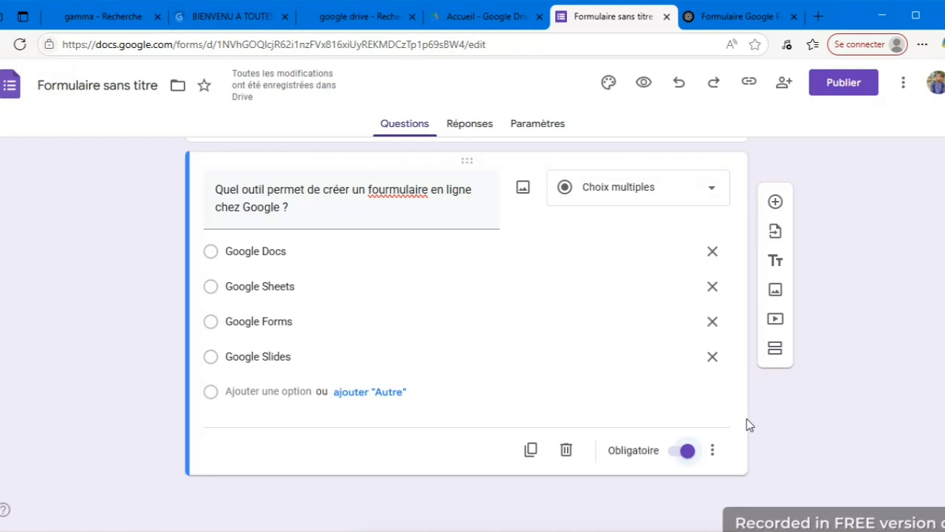
- Duplicate the Google tools question, rename the copy "Quelles sont les options de réponses disponibles dans google Forms ?" and set its type to Cases à cocher
click(532, 449)
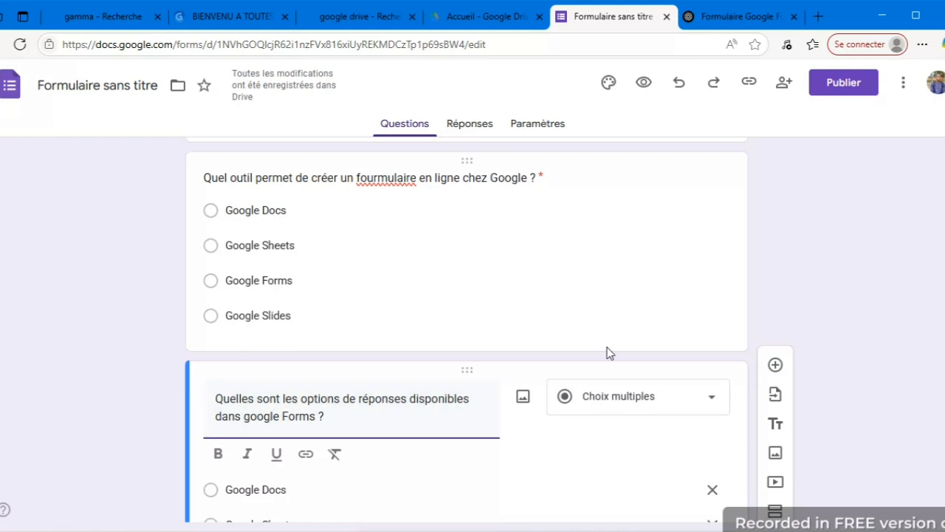
click(706, 405)
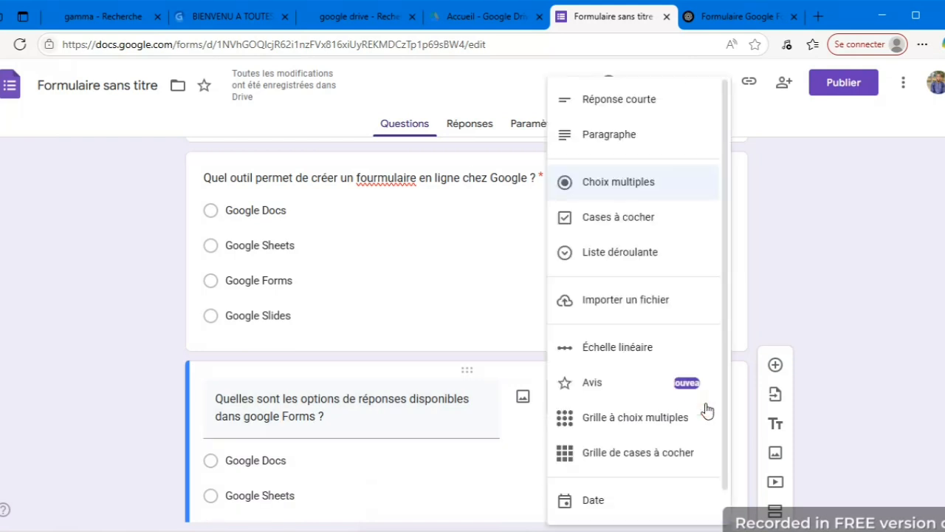
click(636, 224)
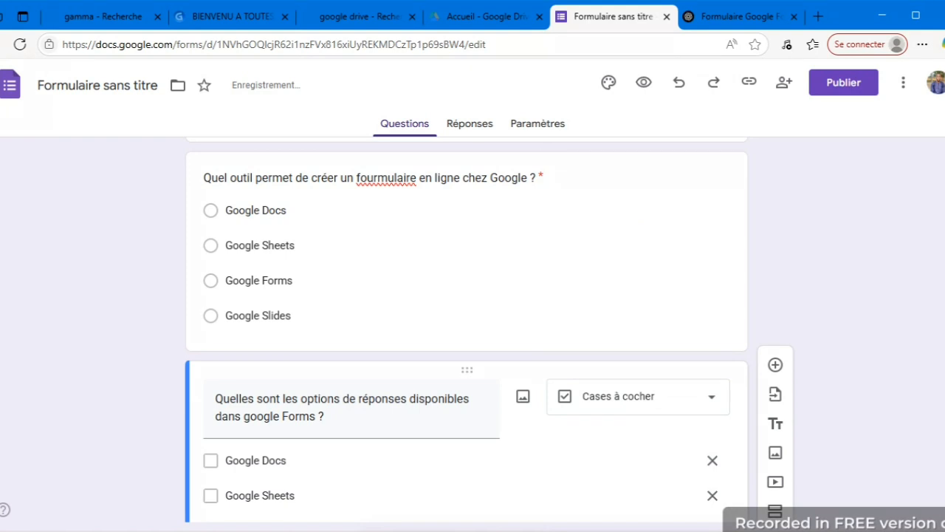
- Replace the checkbox question's options with Réponses courtes, Equation mathématique, Echelle linéaire and Réponse vocale
scroll(467, 332, down, 3)
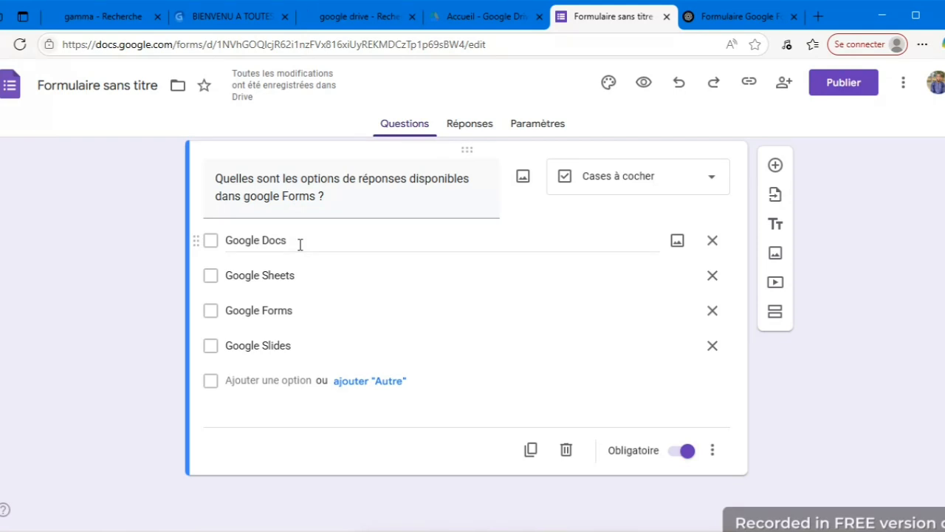
drag(300, 244, 214, 244)
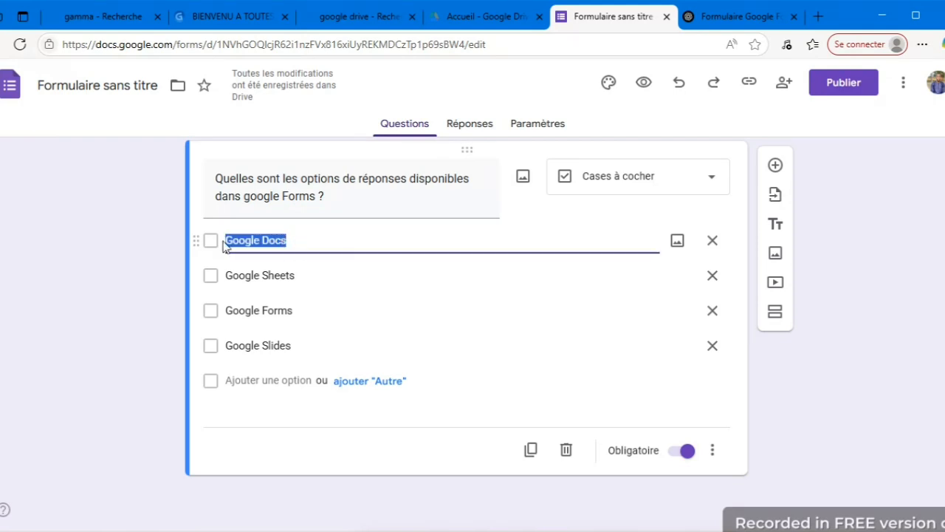
text(Réo)
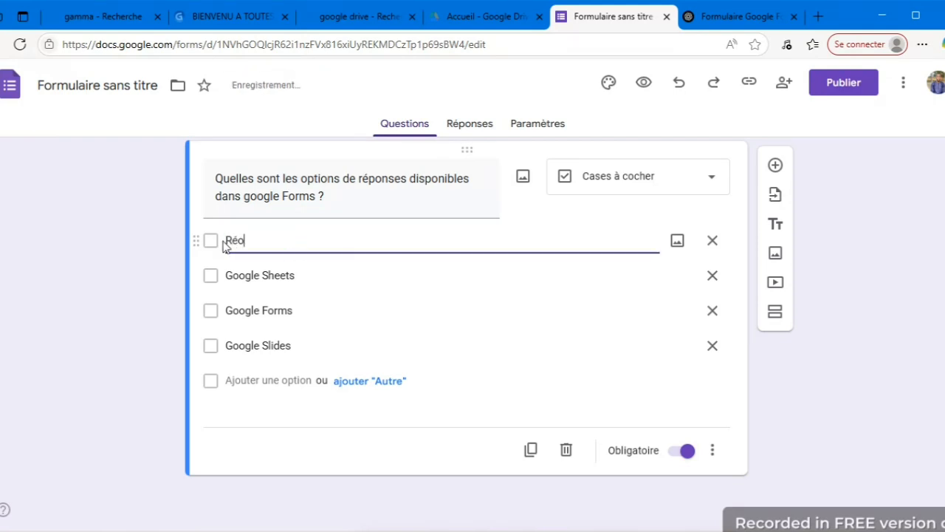
key(BackSpace)
text(ponses courtes)
key(BackSpace)
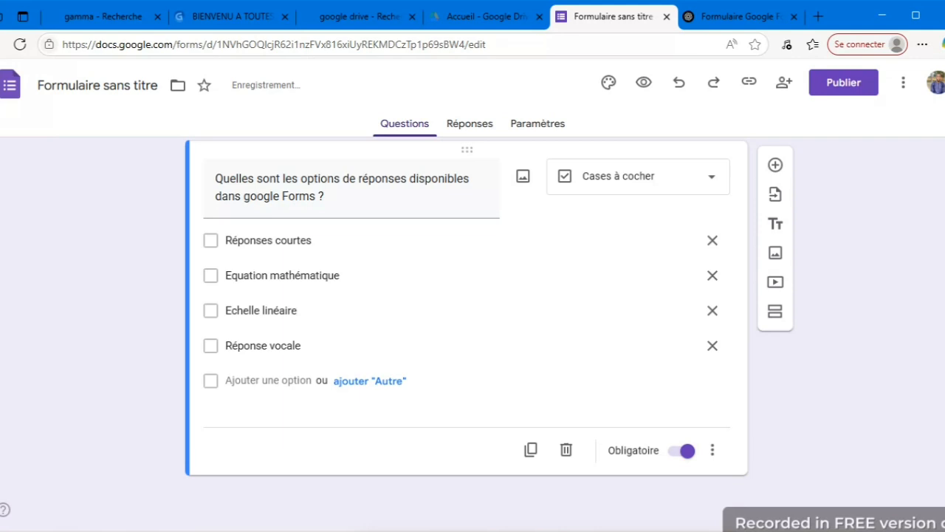
- Add a new section after the checkbox question and title it "Section 3: Images et Vidéos"
scroll(466, 330, up, 4)
scroll(467, 329, down, 3)
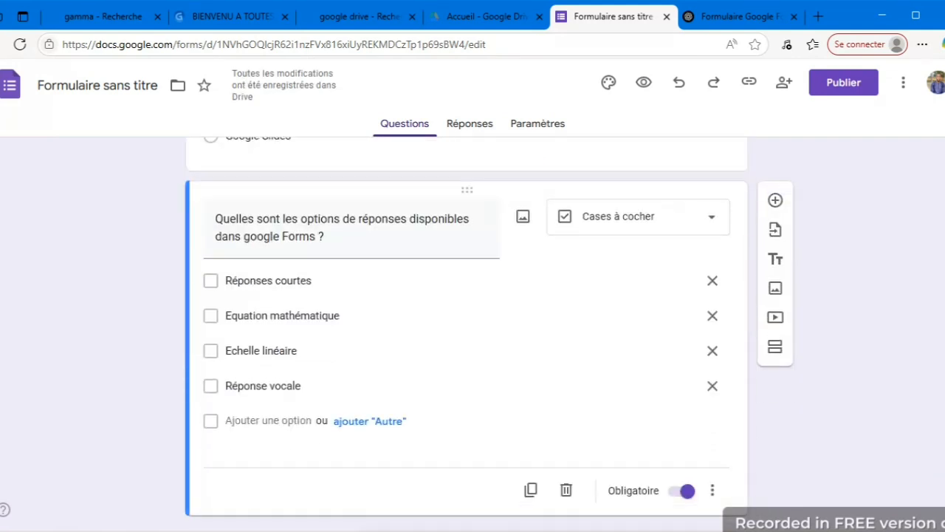
click(779, 358)
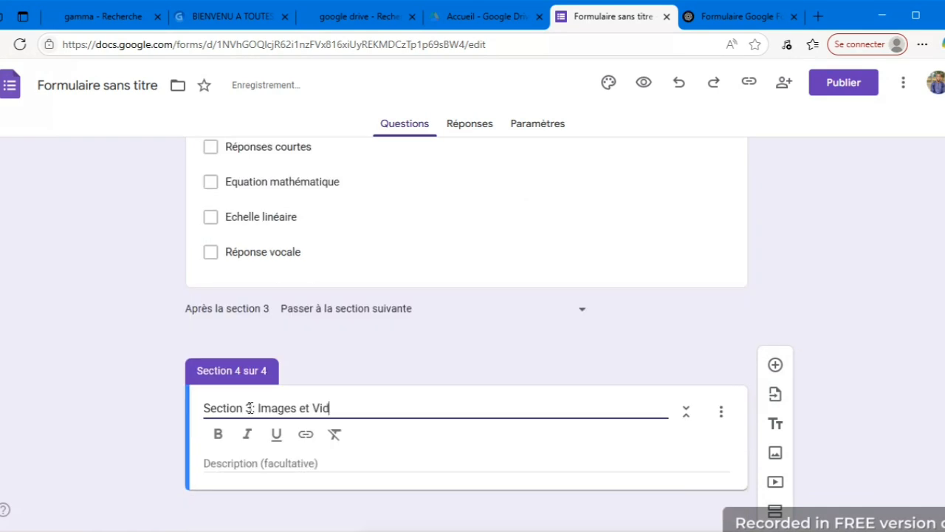
text(éos)
- Add a multiple-choice question to the Images et Vidéos section and insert the IAAS-TOGO logo image from a local file
click(775, 365)
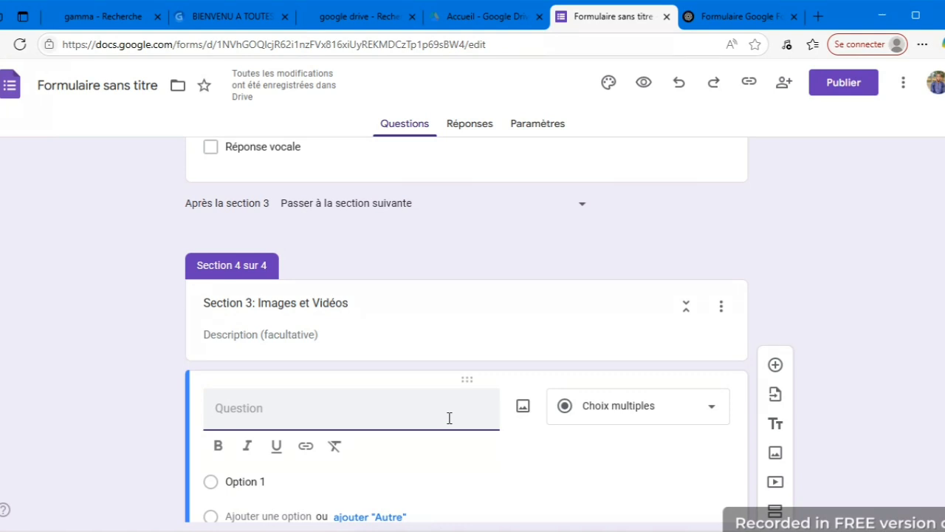
click(522, 400)
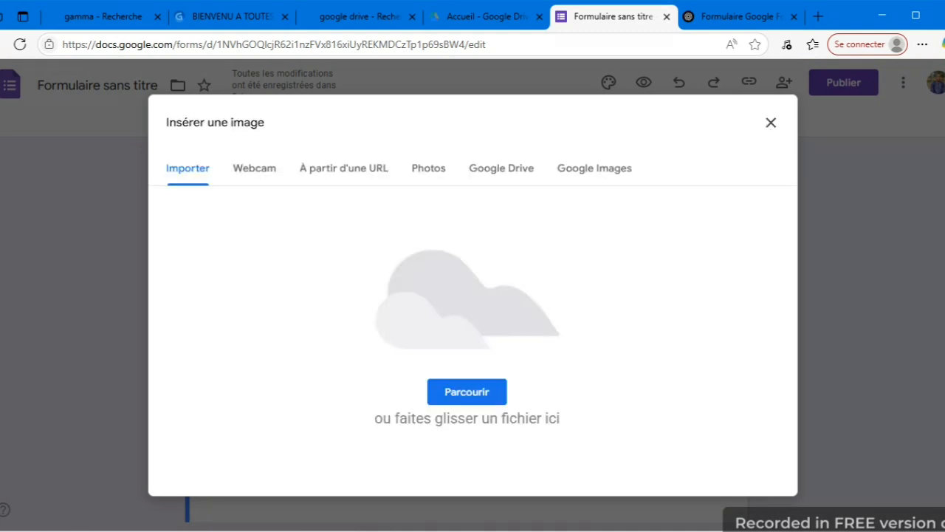
click(489, 397)
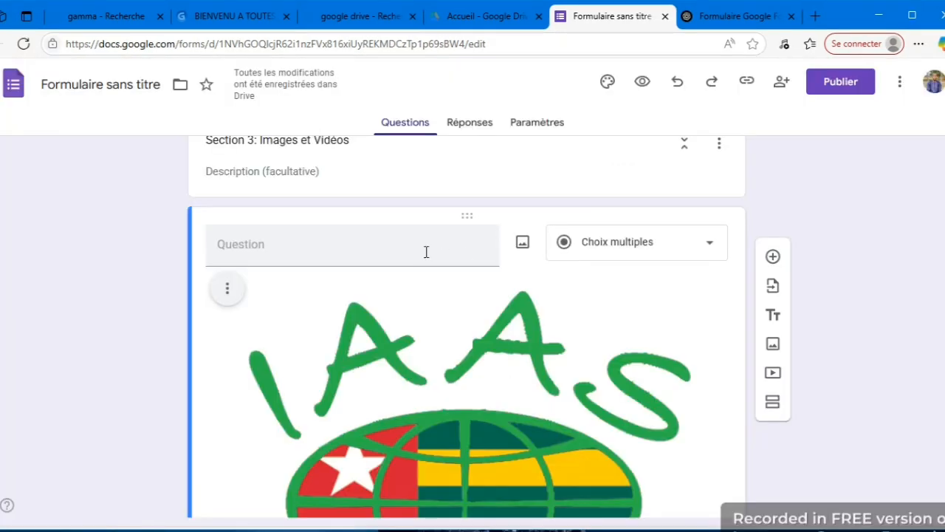
- Enter the text of the logo image question, beginning "Quel est le nom de ce"
click(426, 252)
text(q)
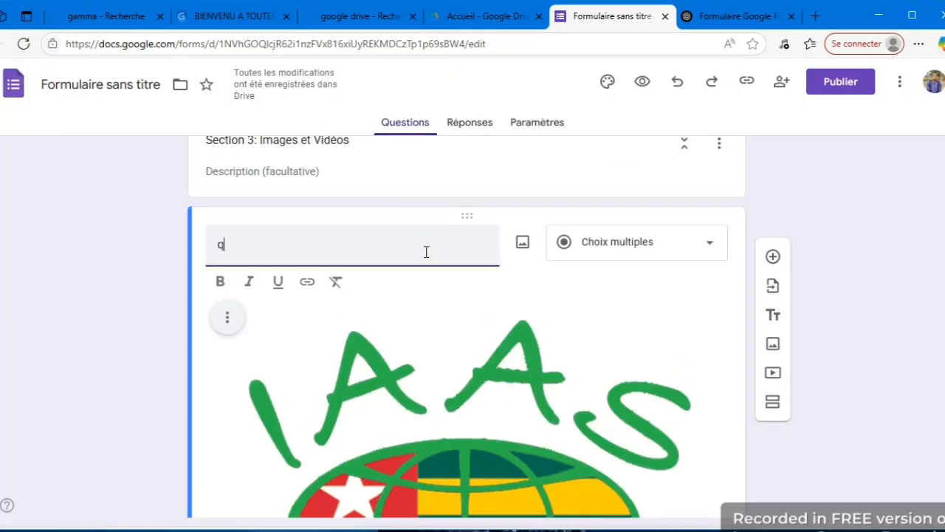
key(BackSpace)
text(Quel)
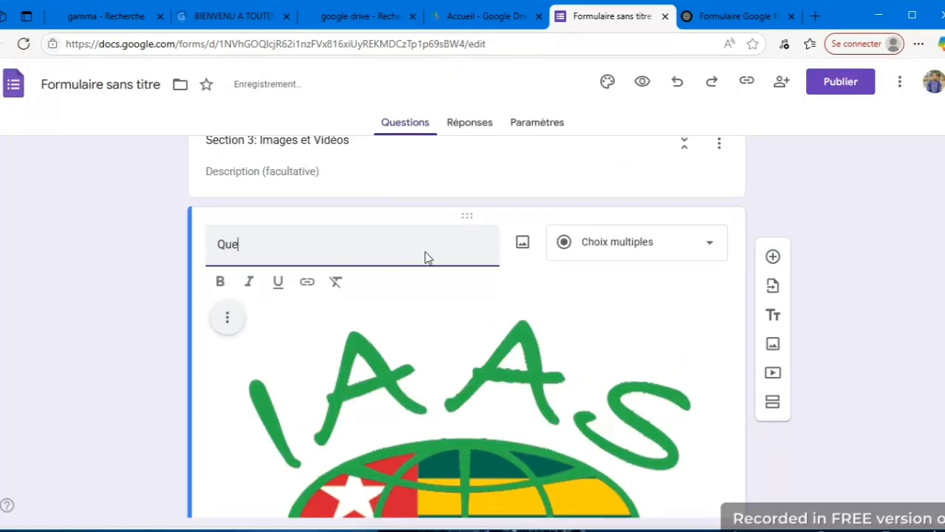
text( est le nom de)
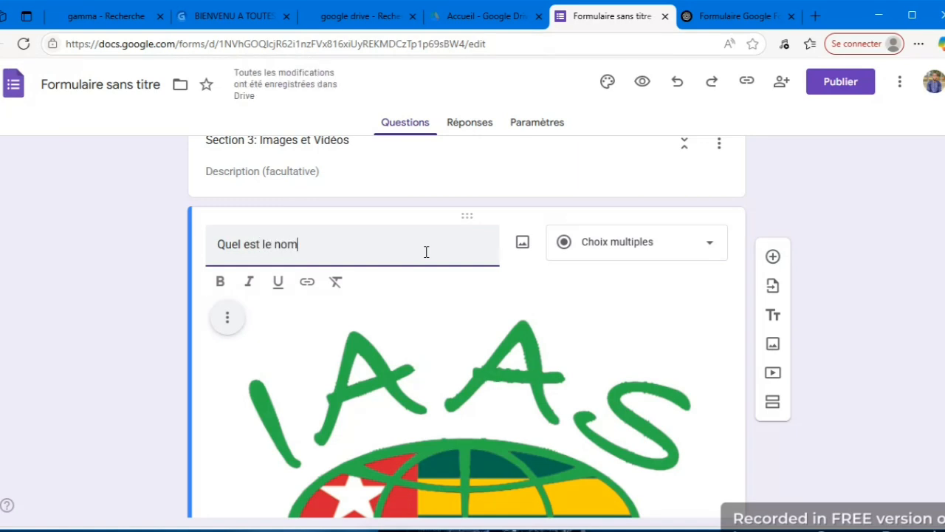
text( ce)
- Give the logo question the options IAAS WORD, IAAS UL, IAAS TOGO and IAAS INFA, and make it mandatory (Obligatoire)
scroll(443, 295, down, 5)
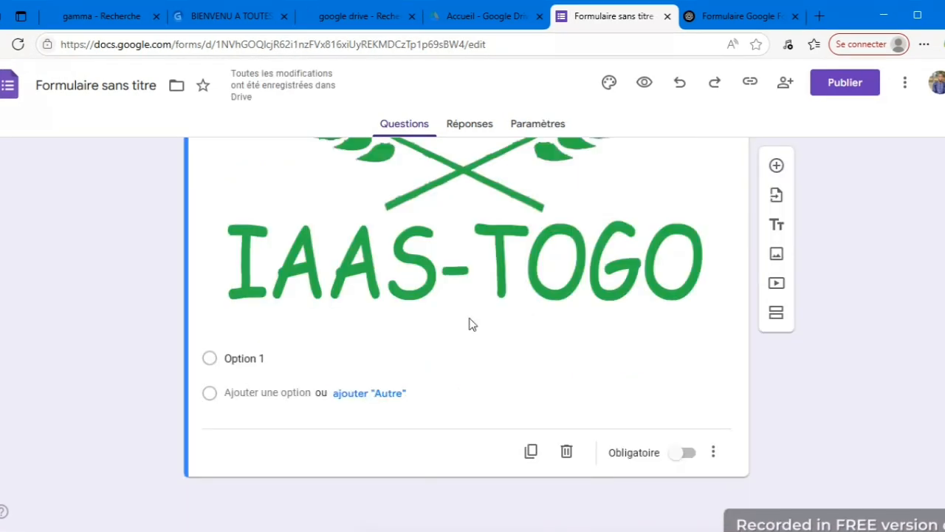
click(289, 361)
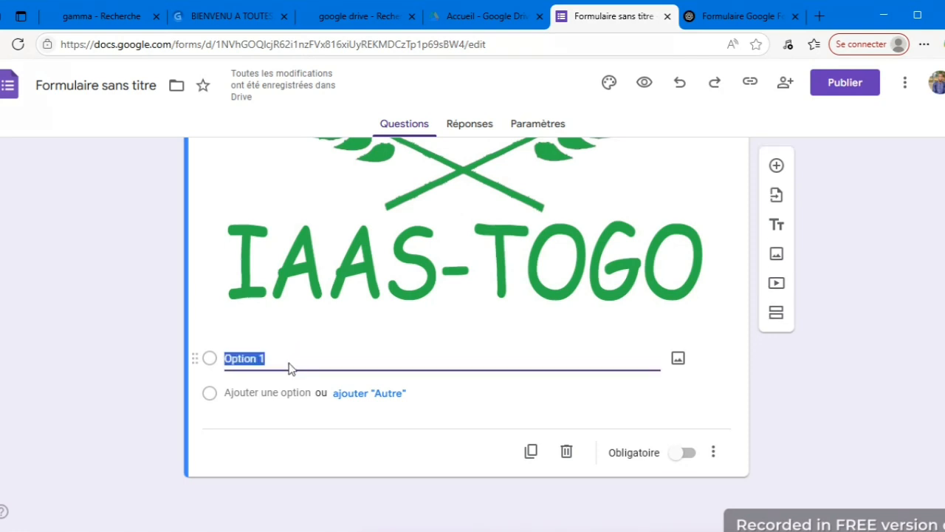
text(IAAS WORD IAAS UL IAAS TOGO IAAS INFA)
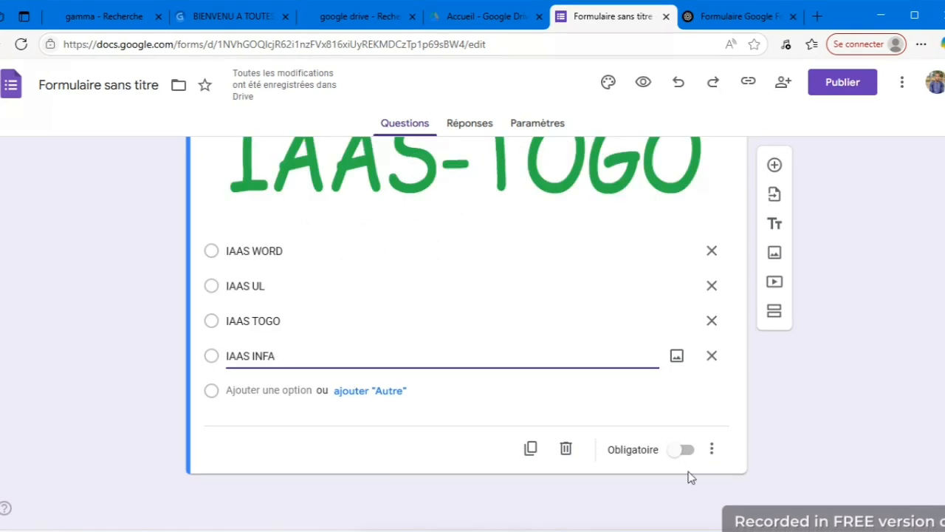
click(686, 456)
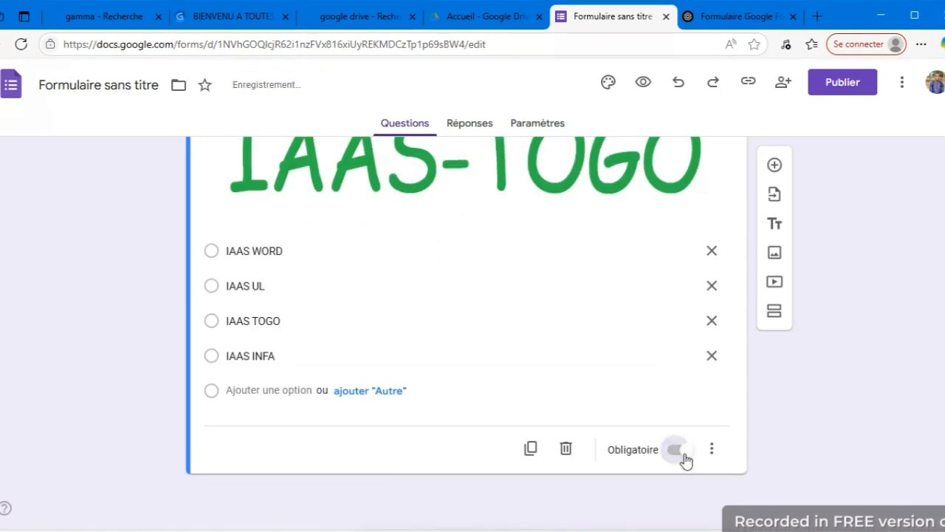
- Add a question after the logo question reading "Que dit la vidéo à propos de sondage ?"
click(774, 165)
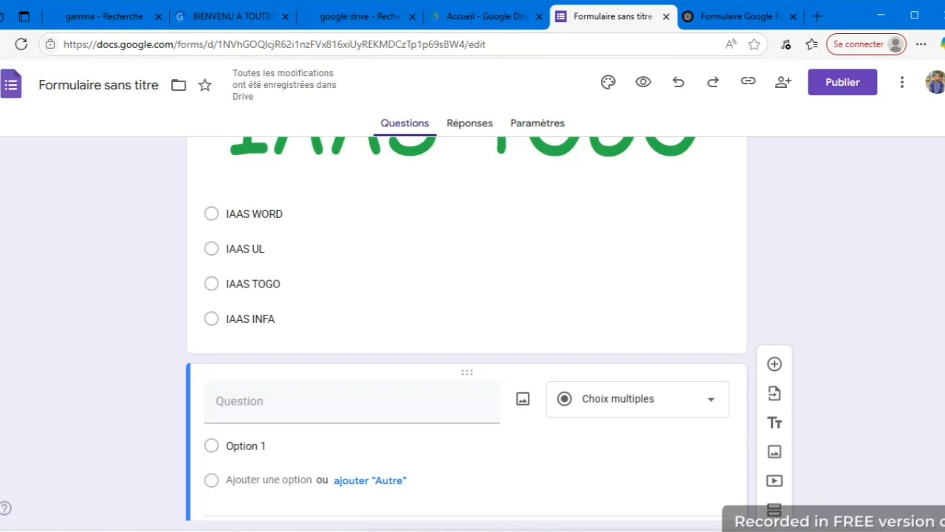
text(Que dit la vidéo à propos de)
text(sond)
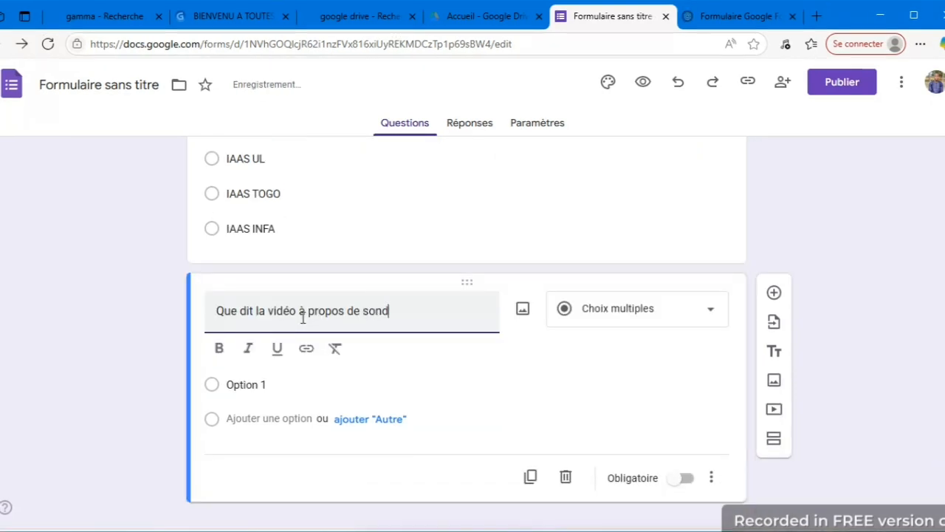
text(age ?)
- Search YouTube for "google forms francais" and insert the video "Comment utiliser GOOGLE FORMS ?" after the sondage question
click(774, 410)
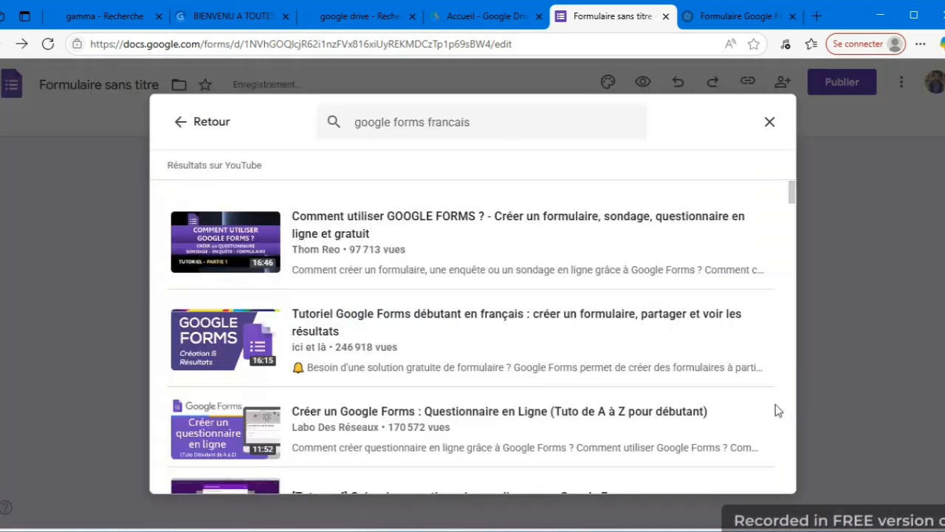
click(546, 257)
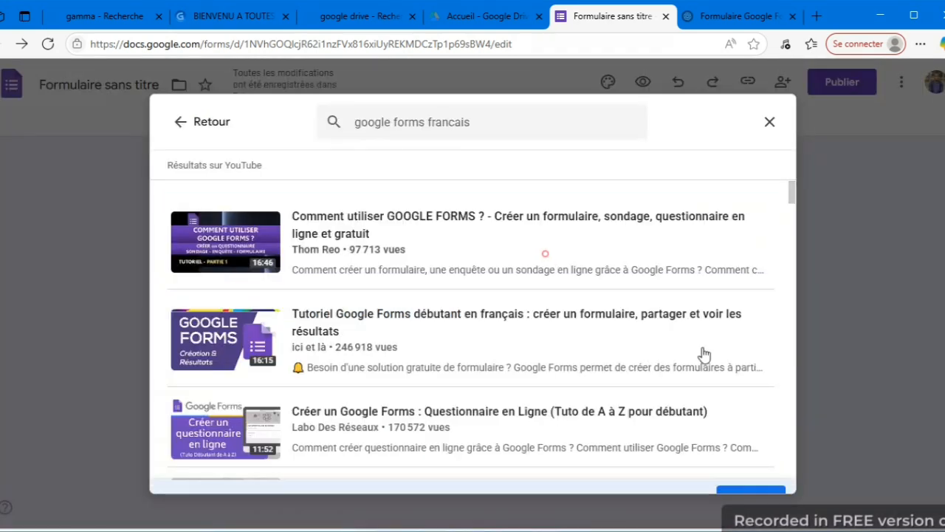
click(545, 207)
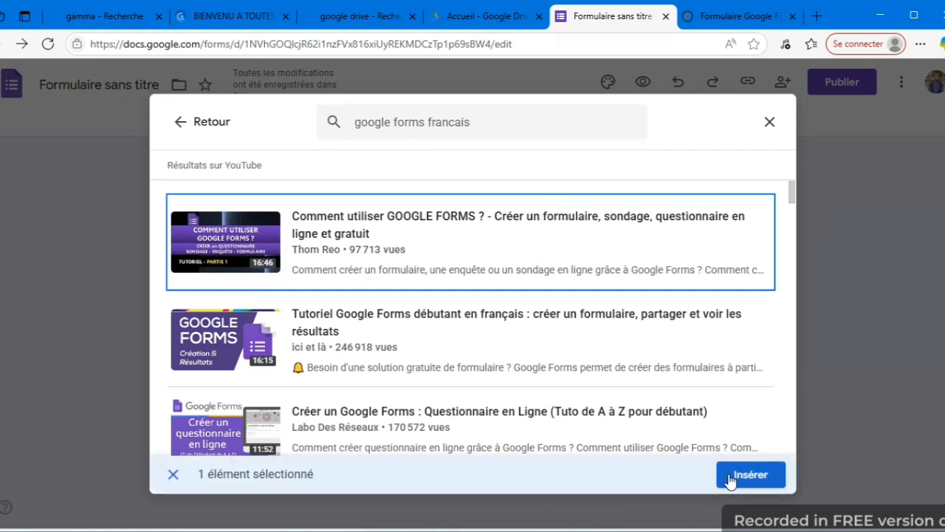
click(750, 475)
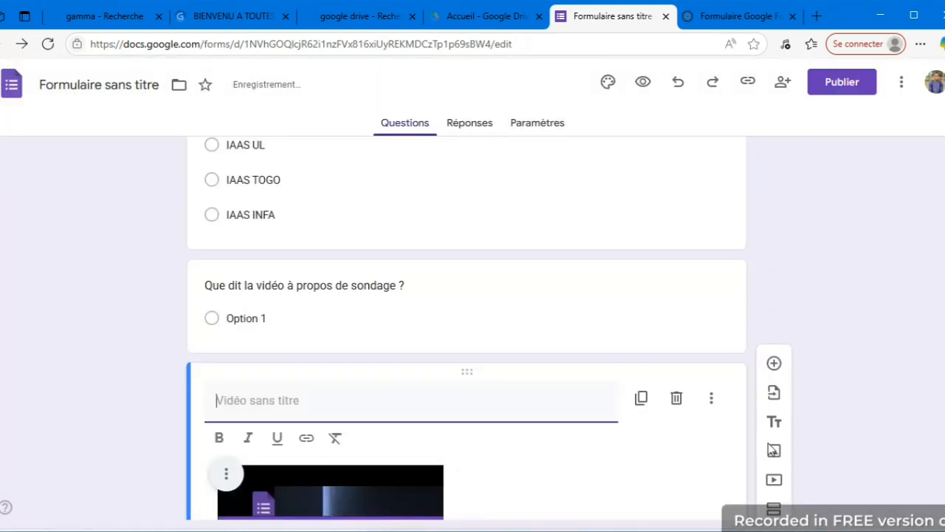
- Set the type of the "Que dit la vidéo à propos de sondage ?" question to Paragraphe
click(250, 319)
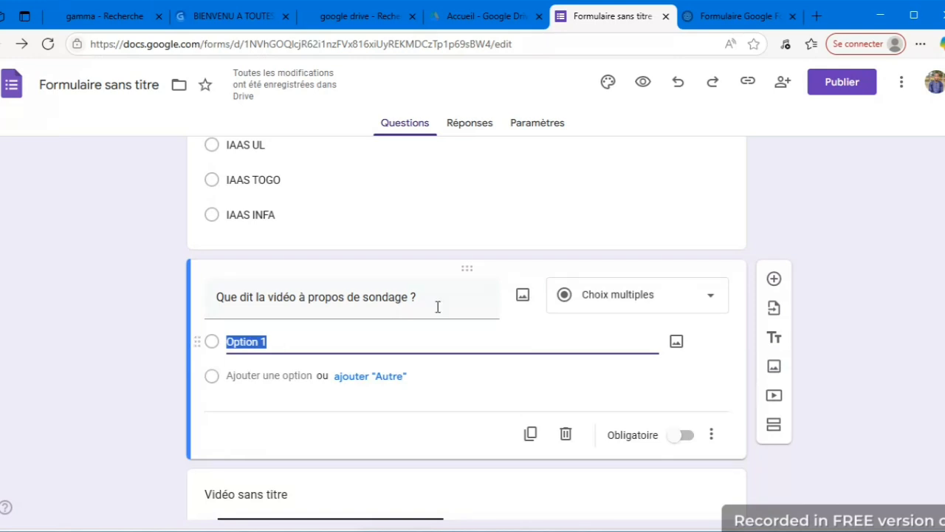
click(679, 303)
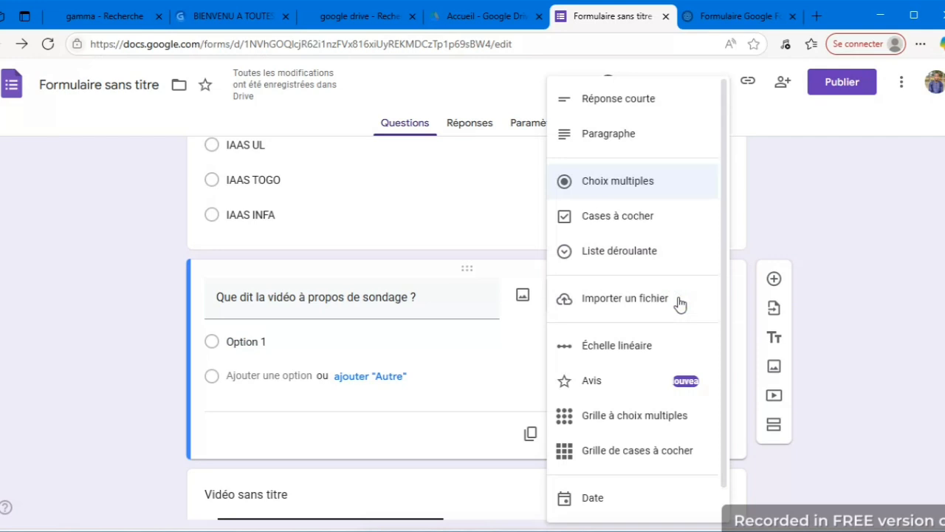
click(649, 134)
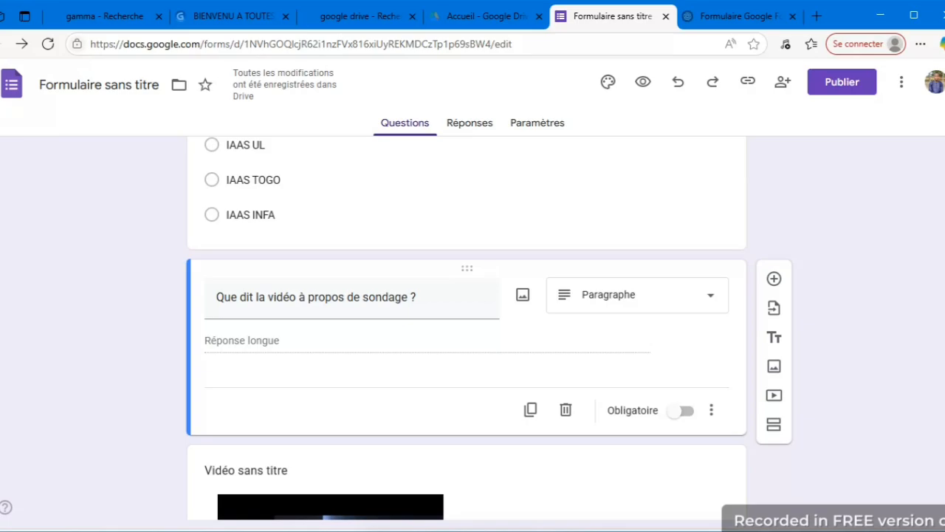
scroll(467, 332, down, 3)
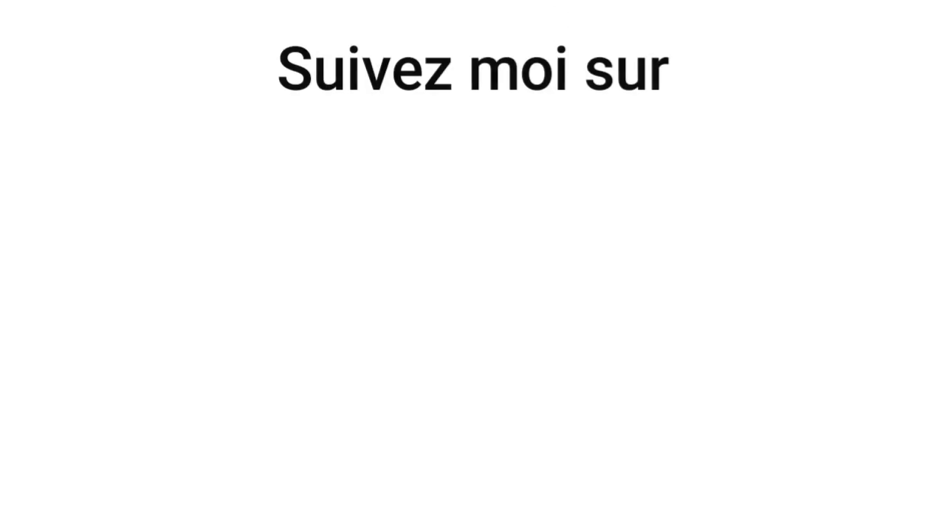